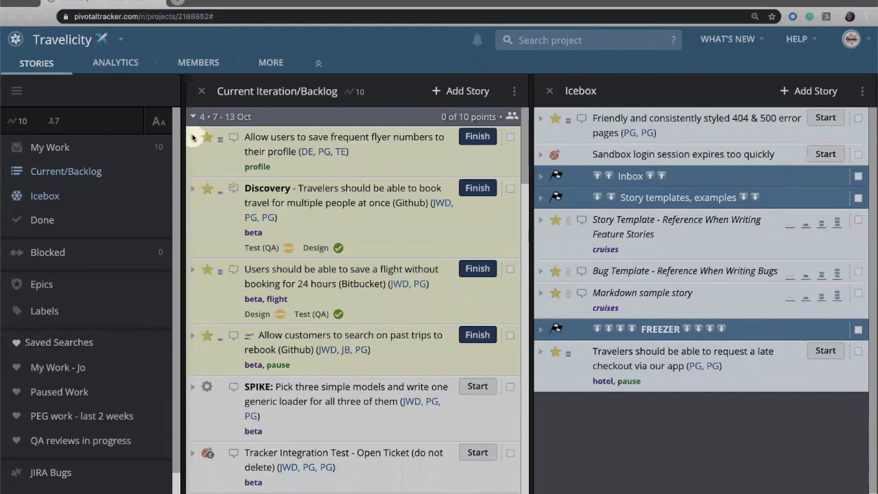
Expand the frequent flyer numbers story, browse its review types, and go to Manage Review Types.
left_click(194, 137)
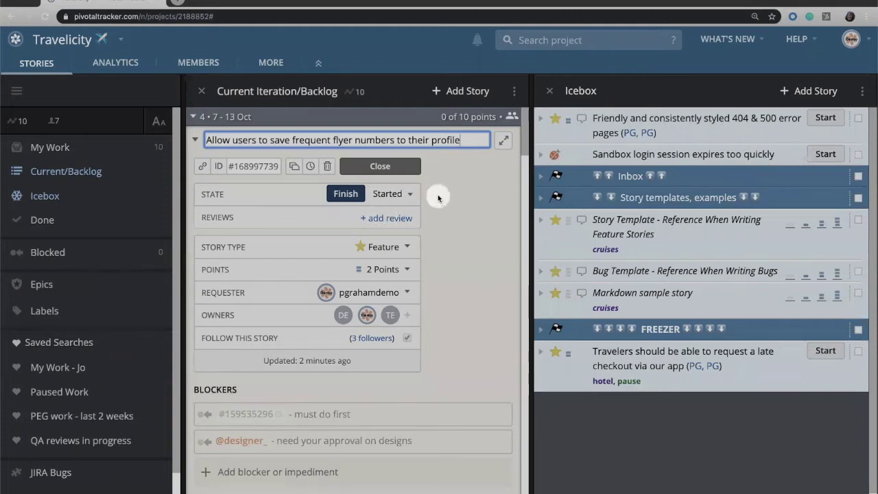
left_click(396, 220)
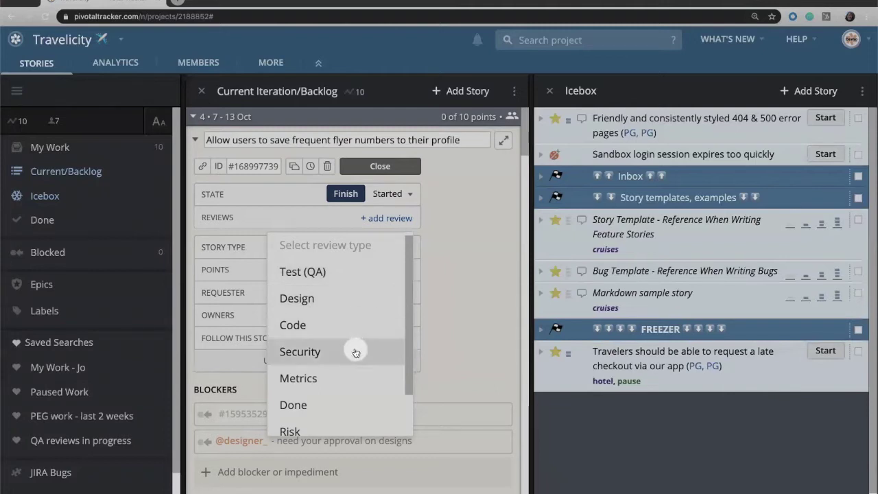
scroll(355, 352, "down", 2)
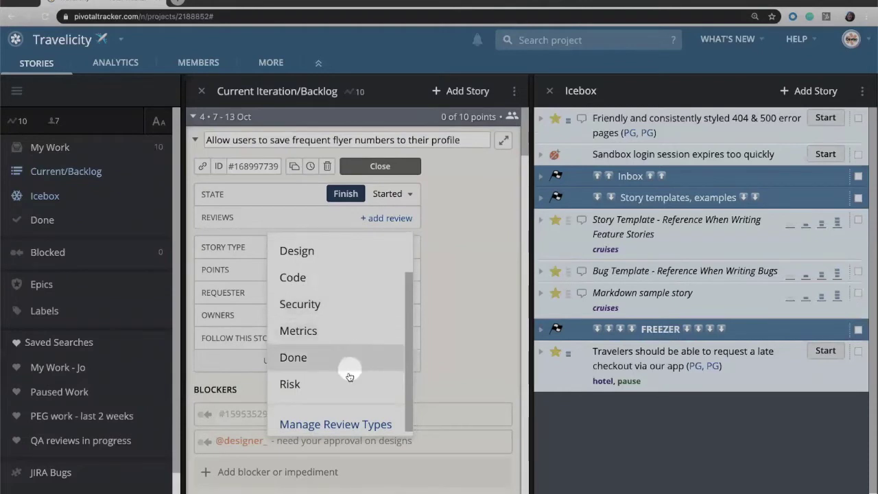
left_click(341, 421)
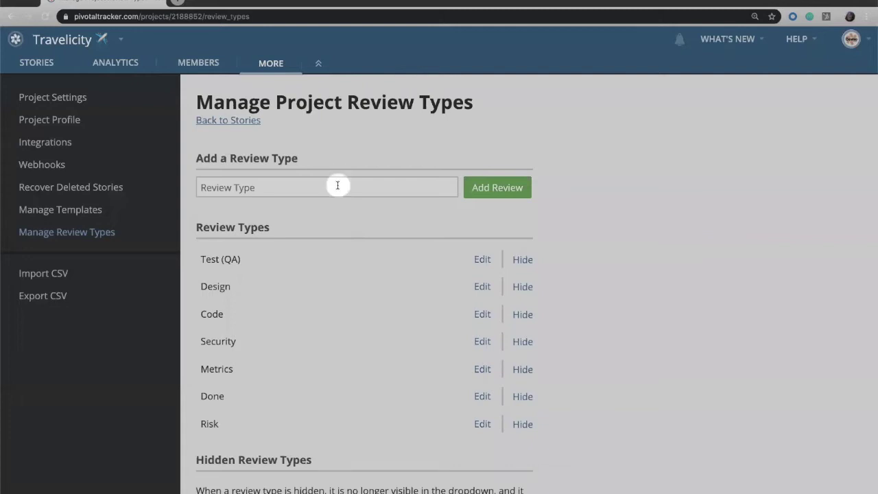
scroll(338, 185, "down", 2)
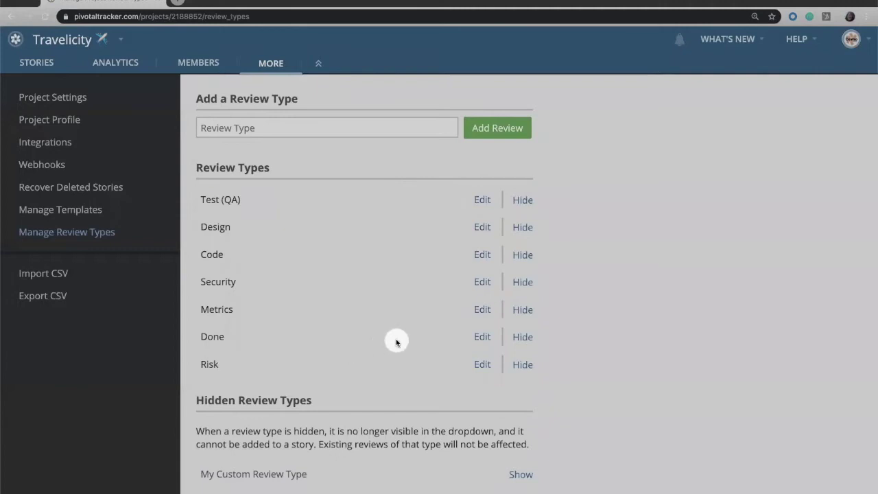
left_click(519, 338)
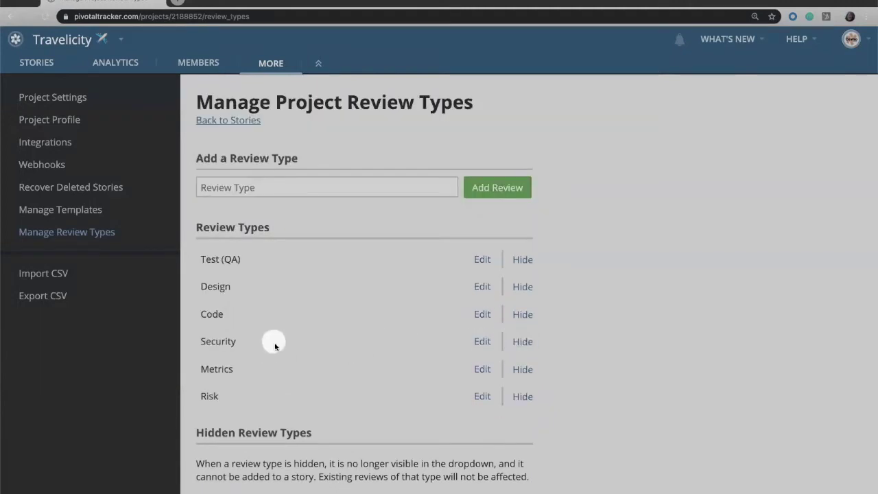
scroll(278, 365, "down", 3)
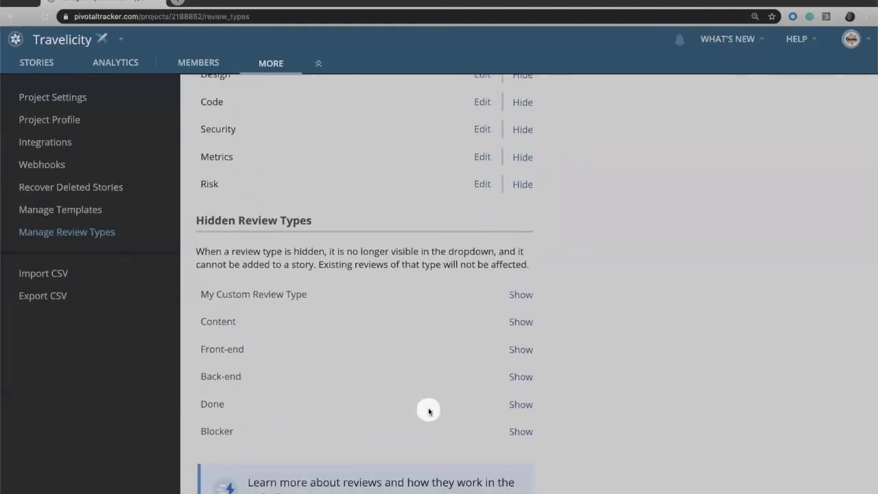
left_click(520, 406)
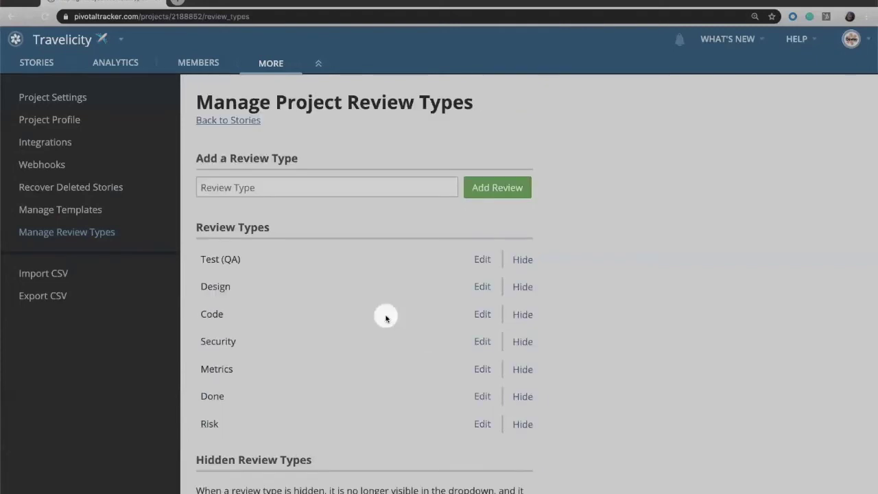
scroll(385, 318, "down", 3)
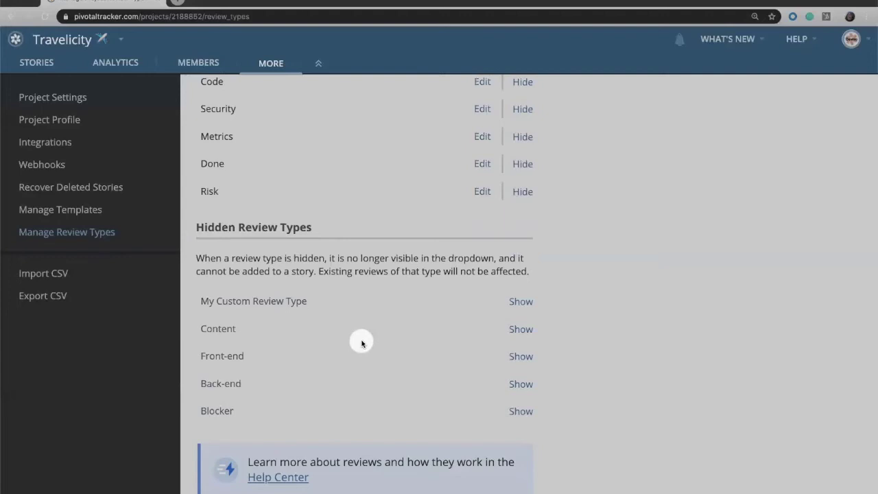
scroll(362, 344, "up", 3)
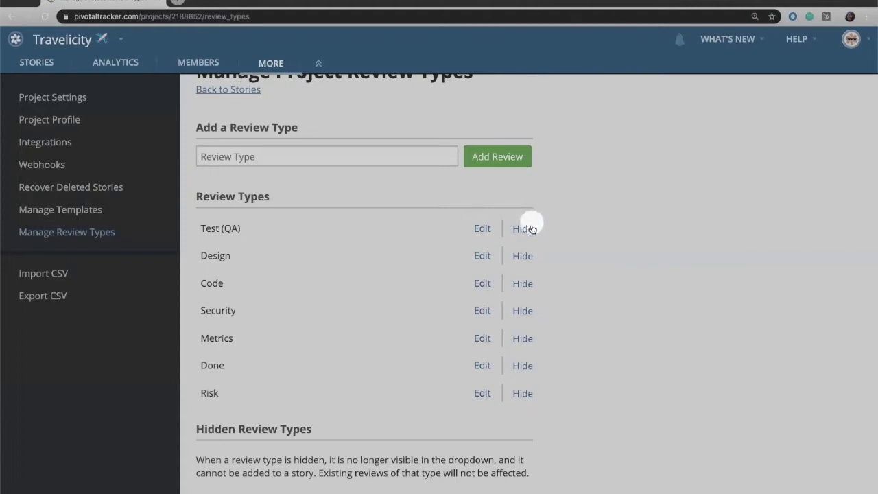
Hide the Security review type, then return to the Travelicity stories board.
left_click(523, 313)
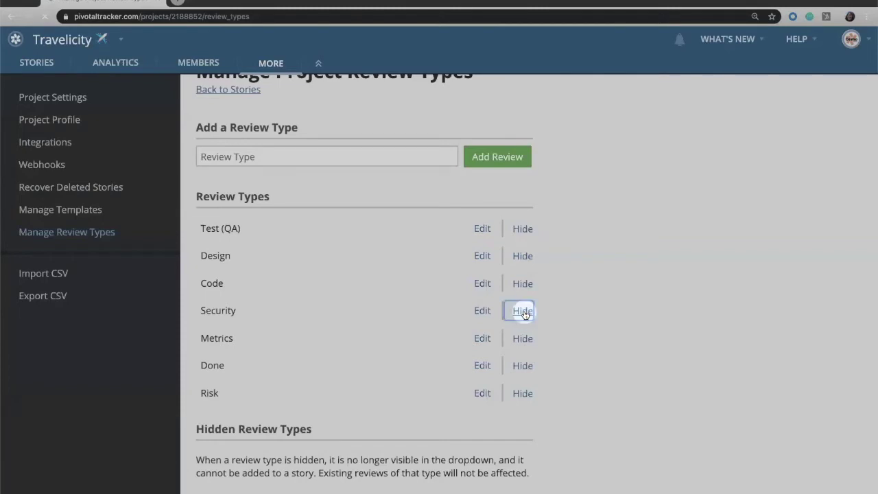
scroll(387, 348, "down", 5)
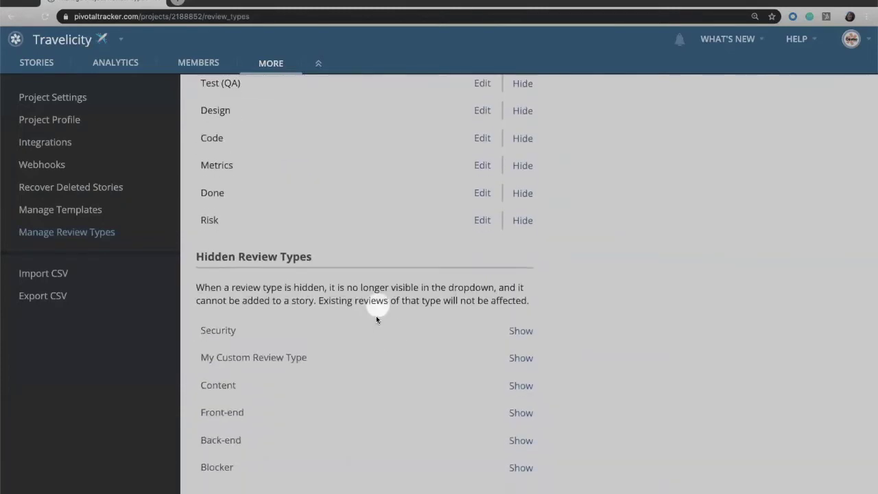
scroll(376, 442, "up", 5)
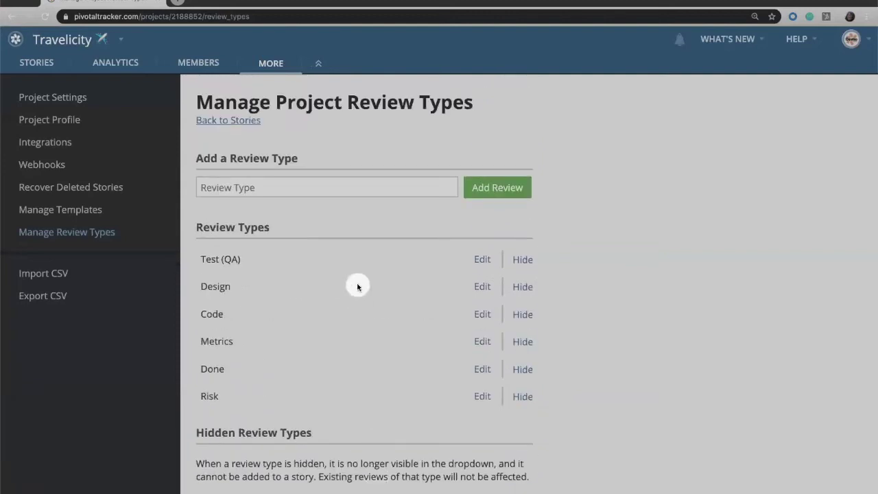
left_click(45, 65)
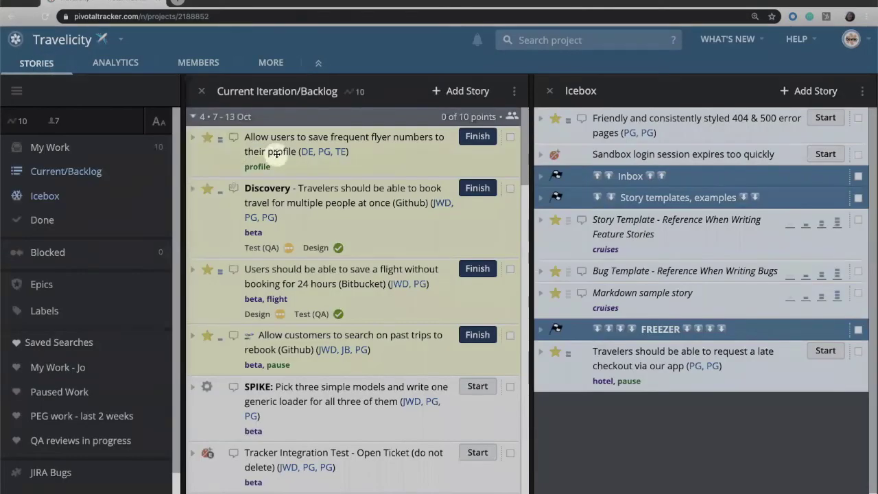
Expand the frequent flyer numbers story and add Code, Design, and two Test (QA) reviews.
left_click(193, 137)
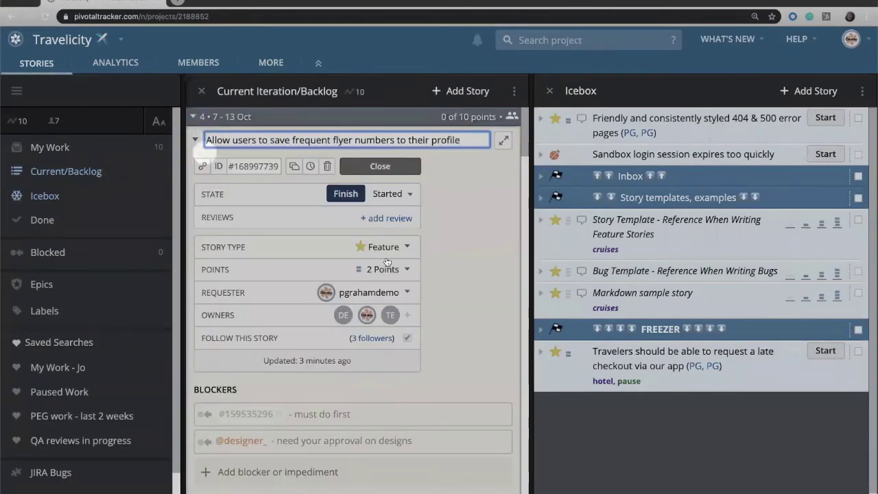
left_click(386, 218)
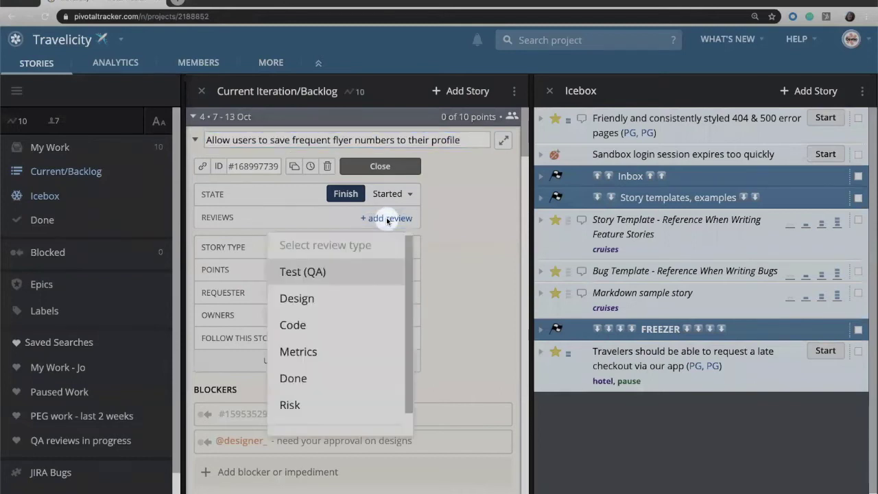
left_click(350, 327)
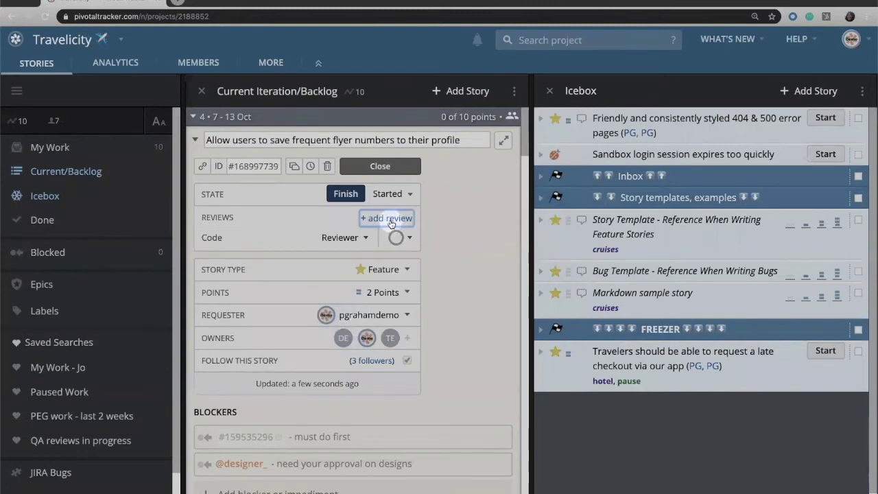
left_click(389, 218)
left_click(351, 298)
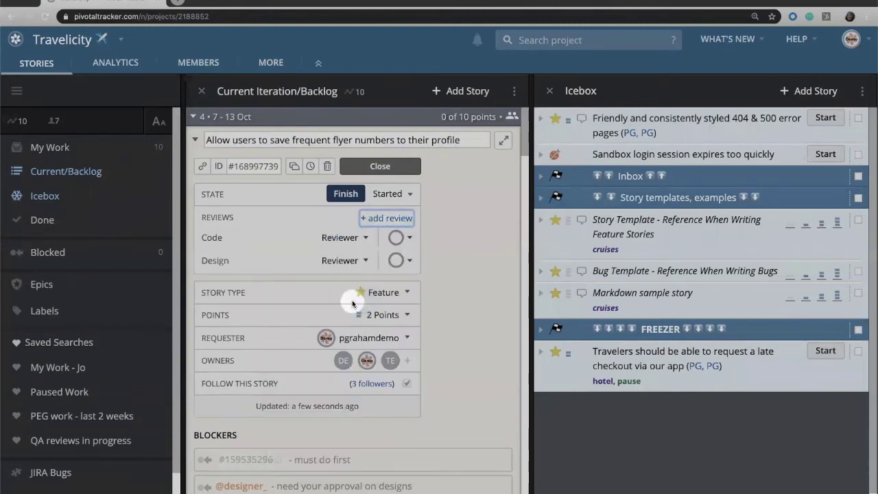
left_click(380, 219)
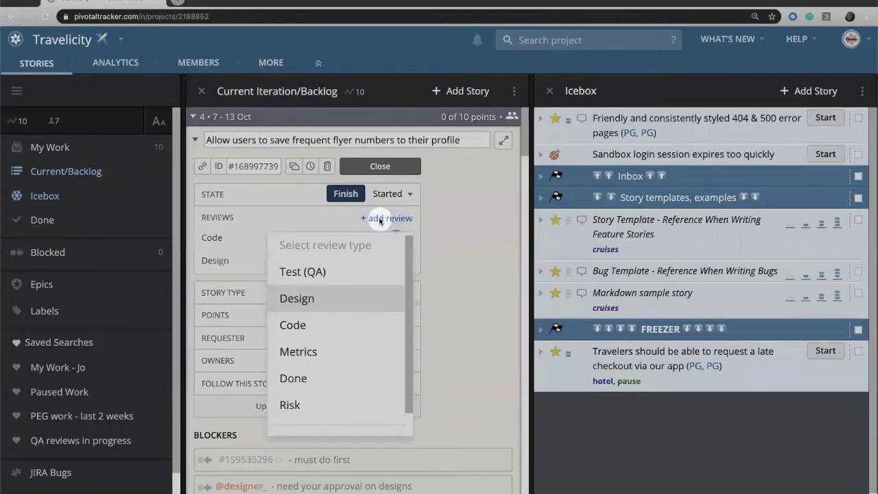
left_click(341, 275)
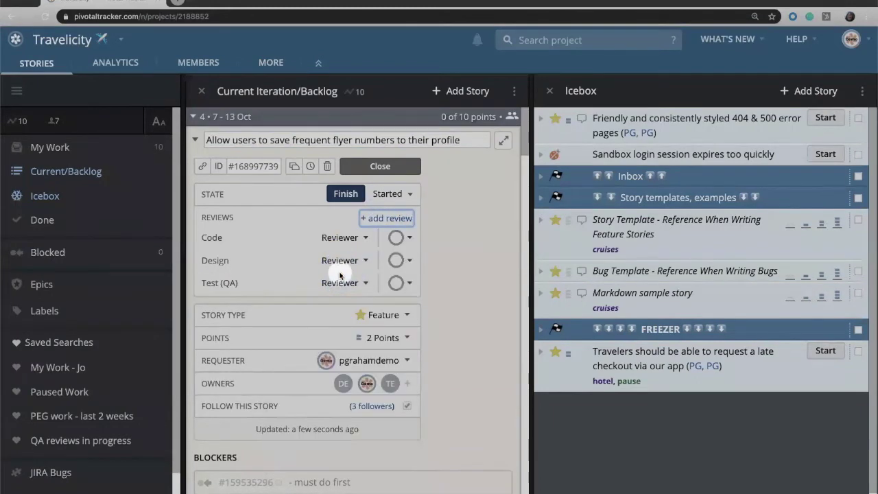
left_click(381, 219)
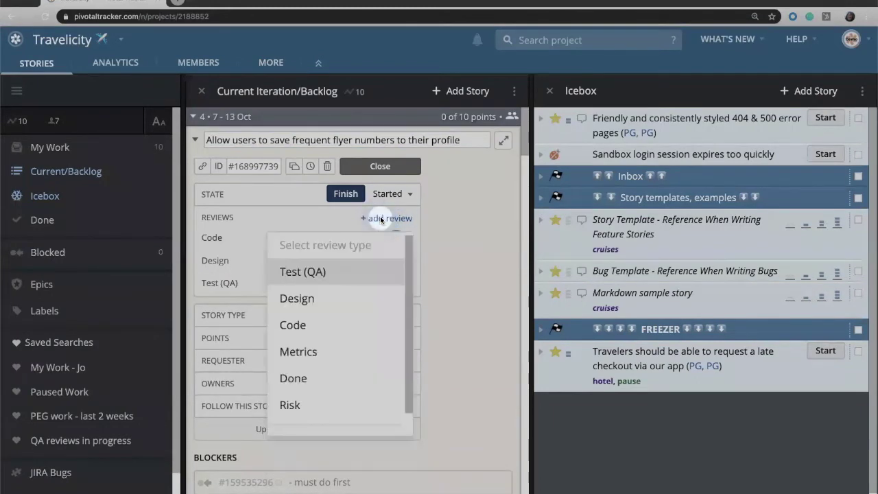
left_click(339, 273)
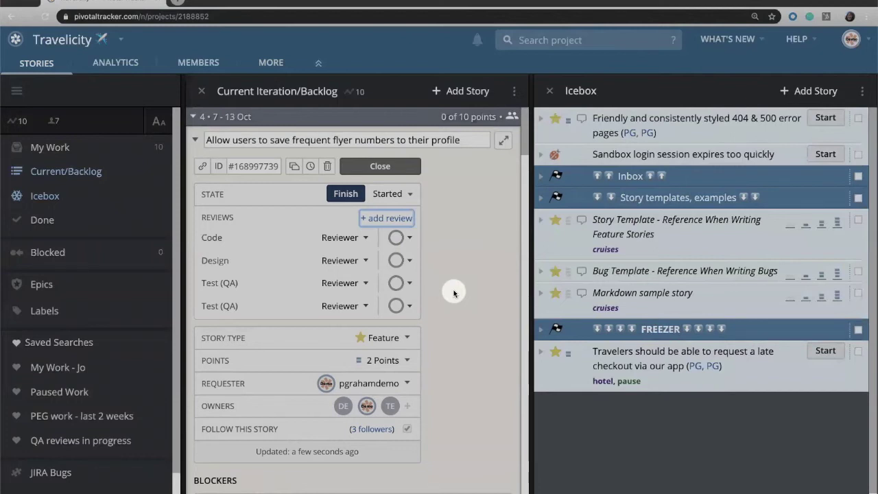
Assign reviewers to the Code, Design and both Test (QA) reviews, then collapse the story.
left_click(342, 237)
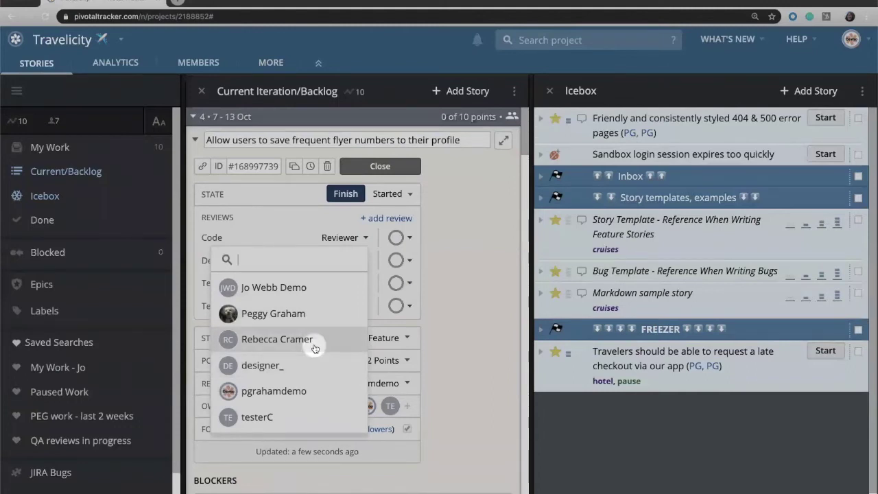
left_click(312, 288)
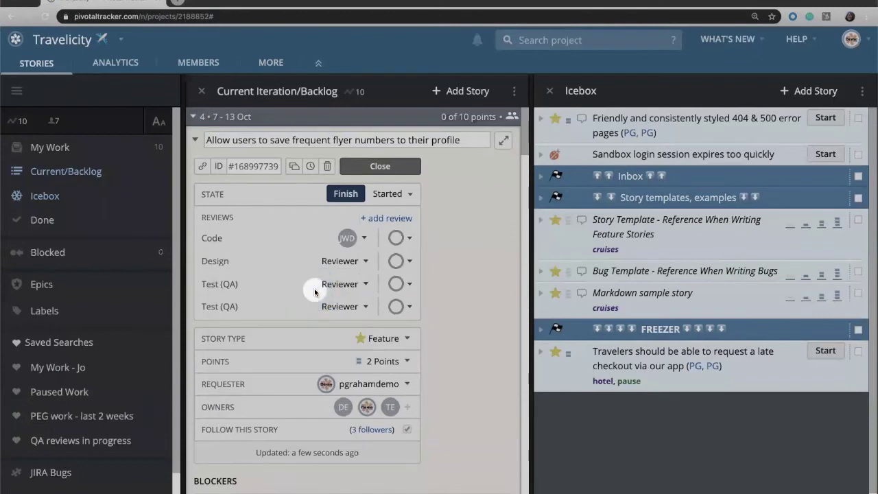
left_click(354, 261)
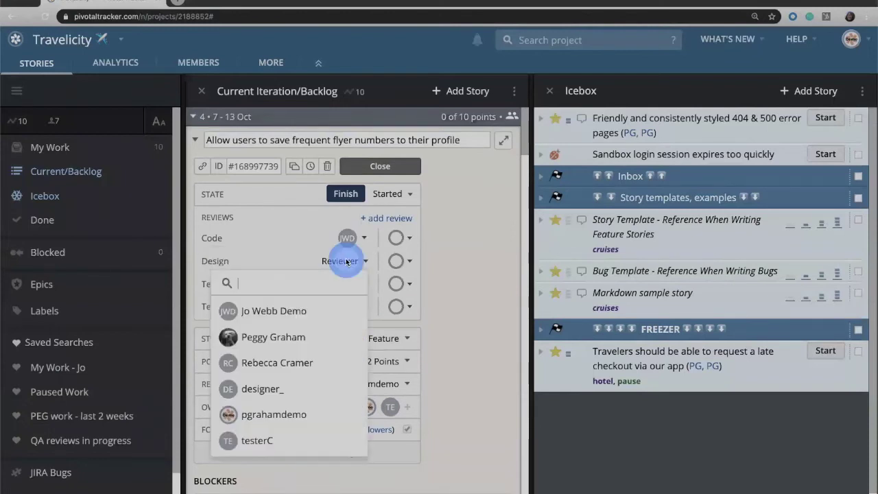
left_click(305, 387)
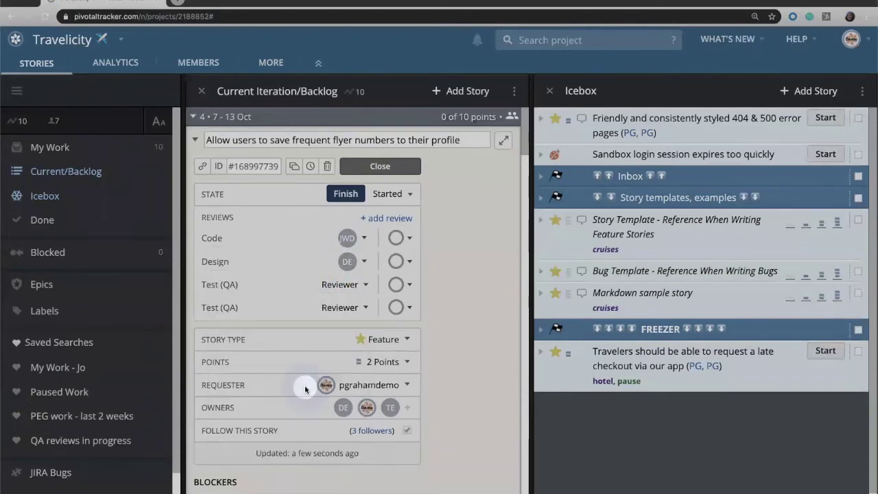
left_click(347, 285)
left_click(290, 466)
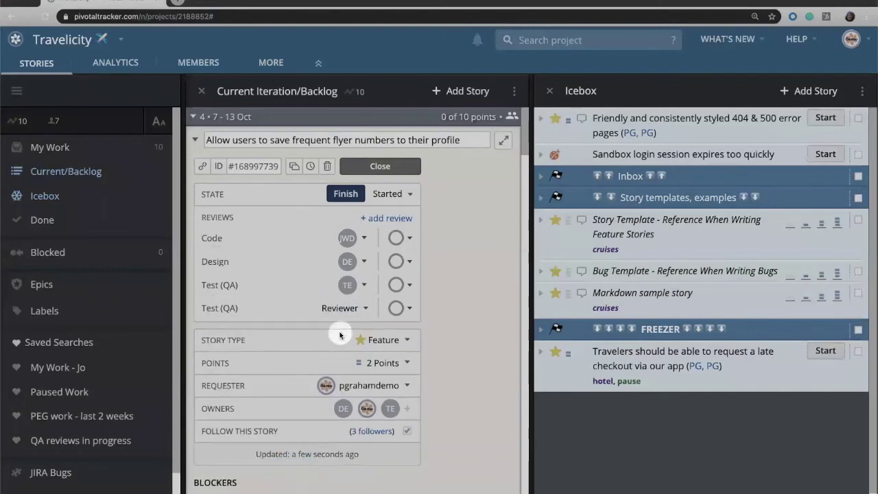
left_click(345, 309)
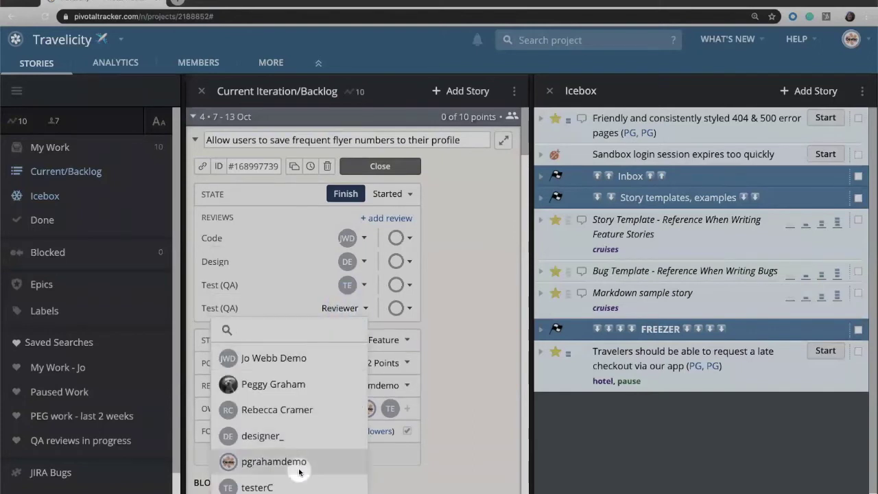
left_click(300, 463)
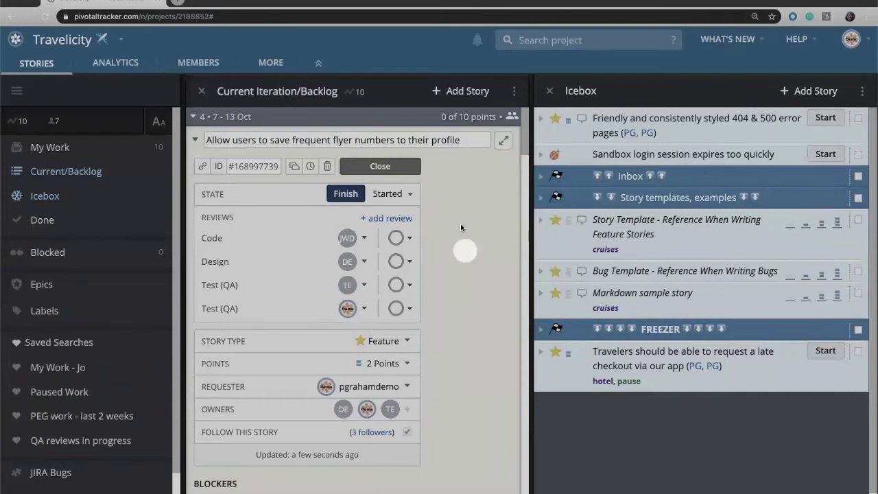
left_click(398, 168)
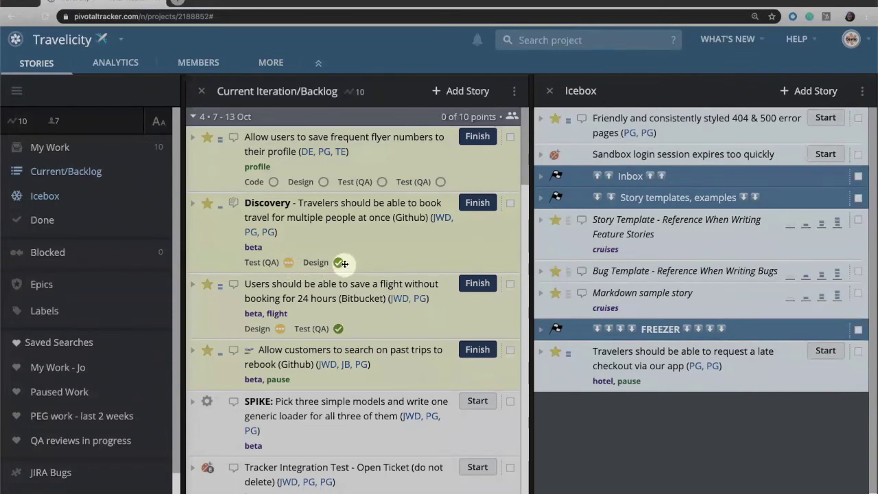
Expand the frequent flyer story and delete its duplicate second Test (QA) review.
left_click(192, 141)
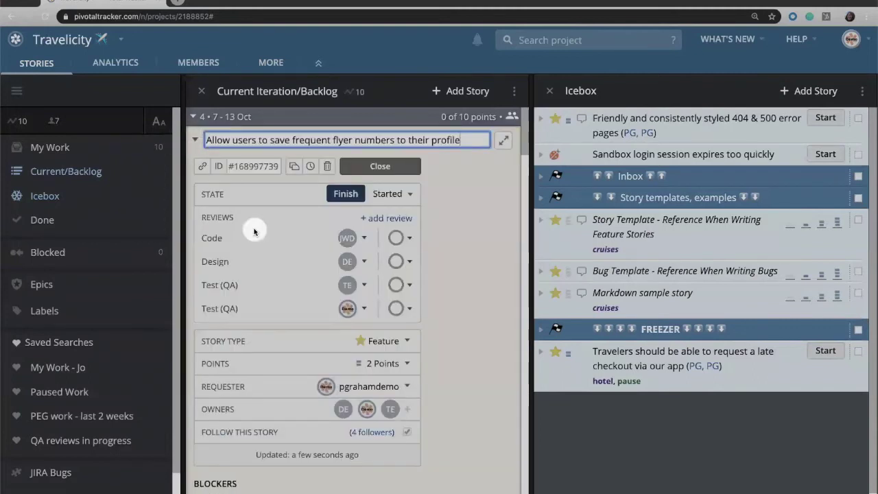
left_click(407, 309)
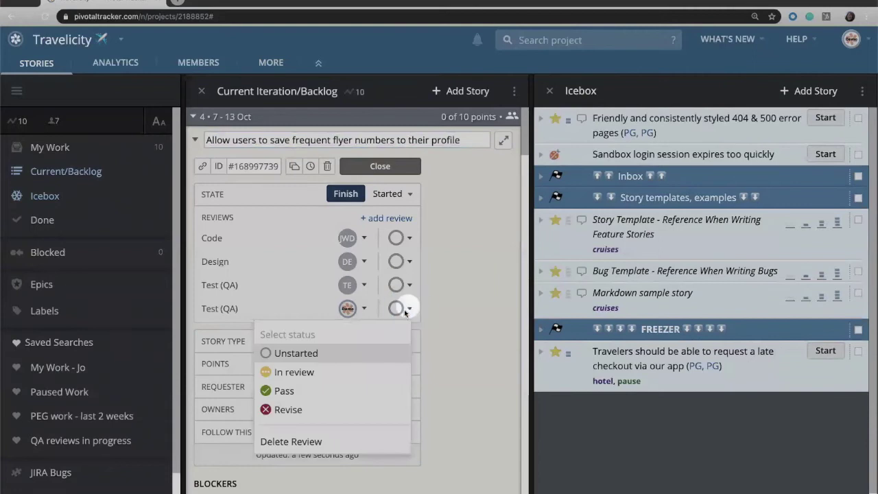
left_click(356, 442)
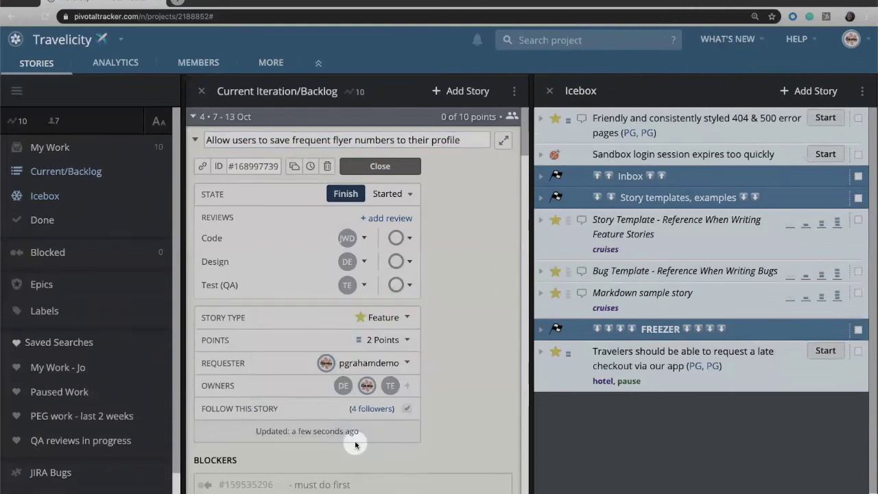
left_click(396, 238)
Mark the Code review In review, then reopen the story and choose Revise for it.
left_click(359, 297)
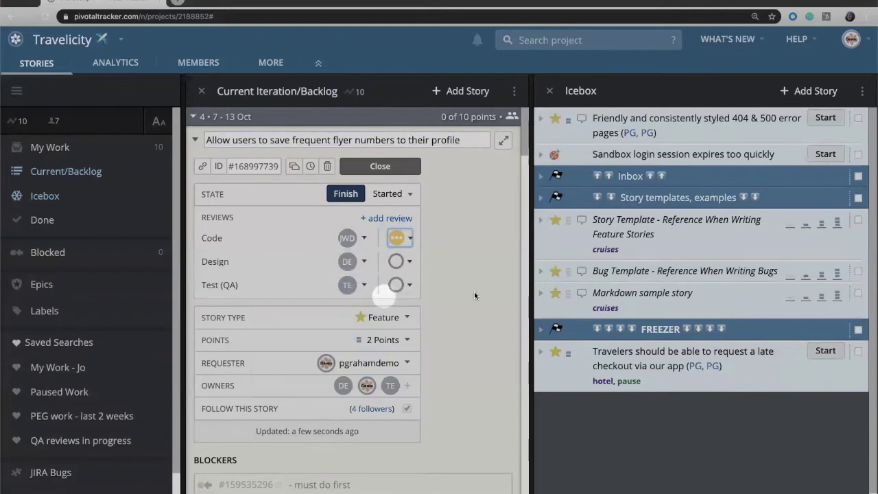
left_click(380, 166)
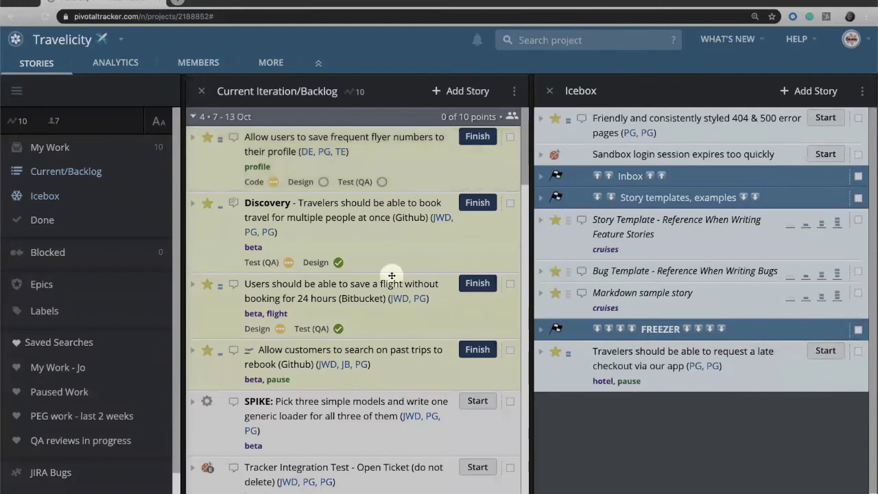
left_click(194, 137)
left_click(396, 238)
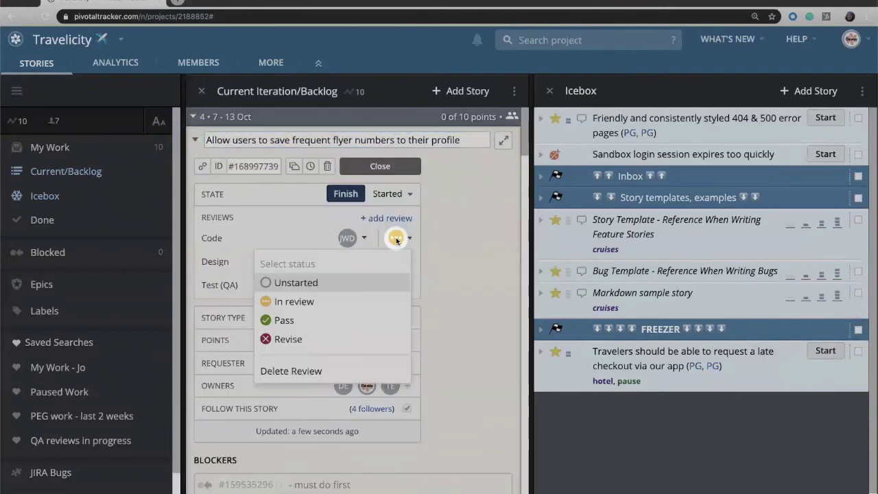
left_click(339, 341)
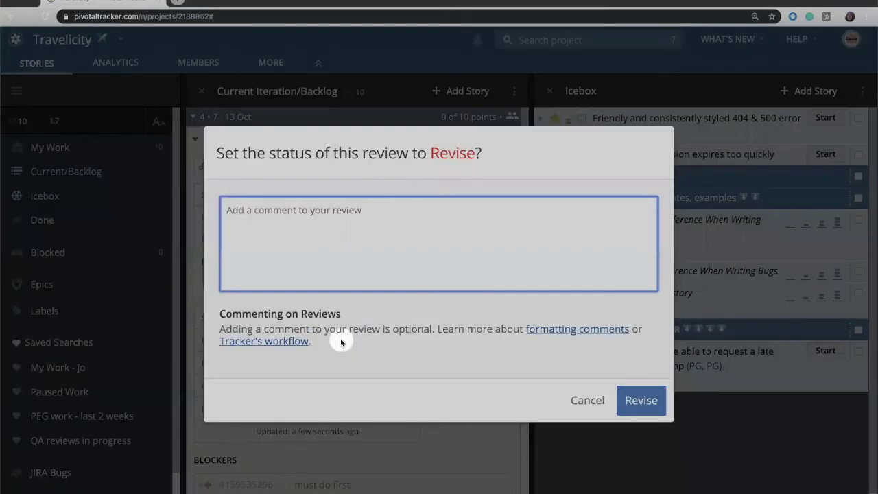
left_click(390, 219)
Confirm the Code review's Revise status with the comment 'did not meet style guide'.
type("did not meet style guide")
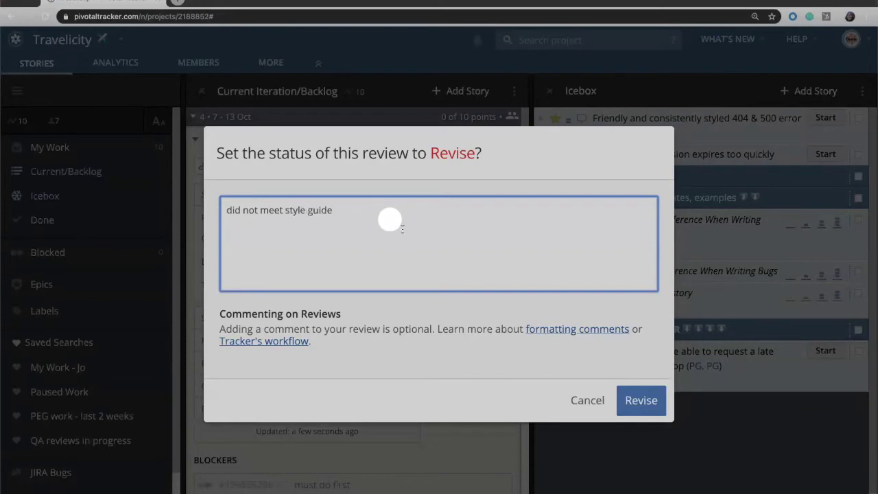
left_click(647, 402)
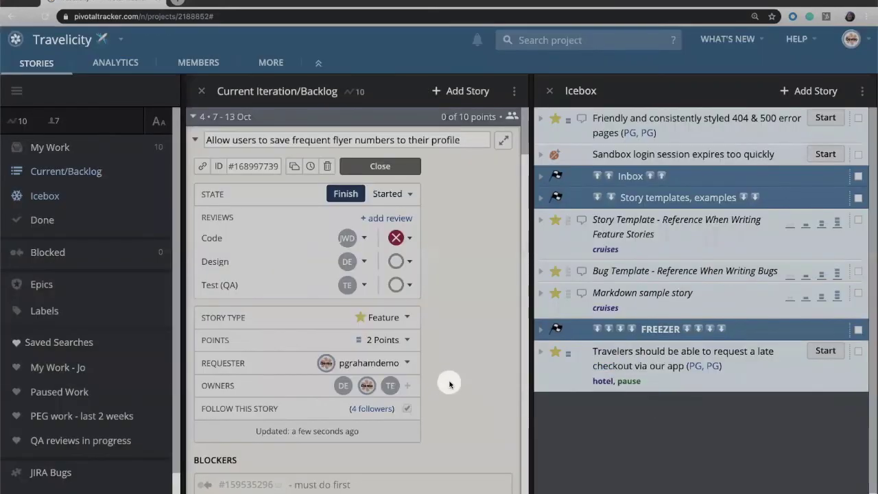
scroll(451, 382, "down", 2)
scroll(451, 383, "down", 10)
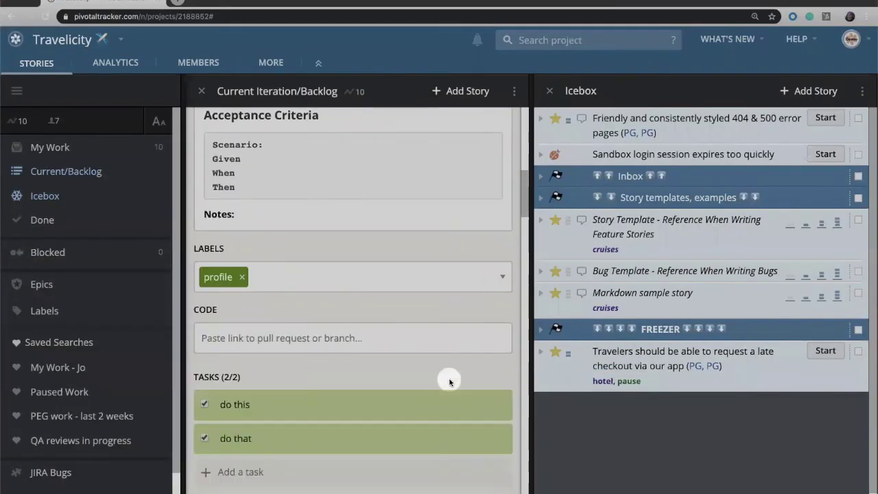
scroll(450, 382, "down", 5)
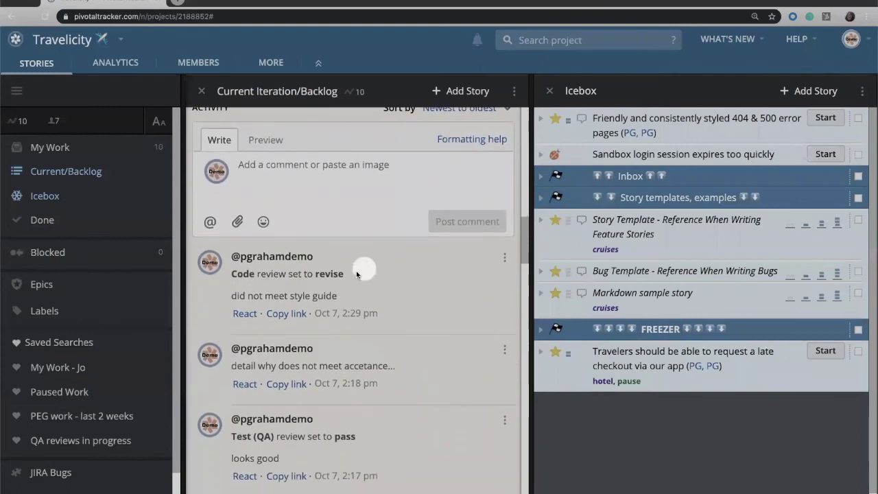
React with a 👍 to the 'did not meet style guide' comment in the activity.
left_click(211, 265)
left_click(420, 289)
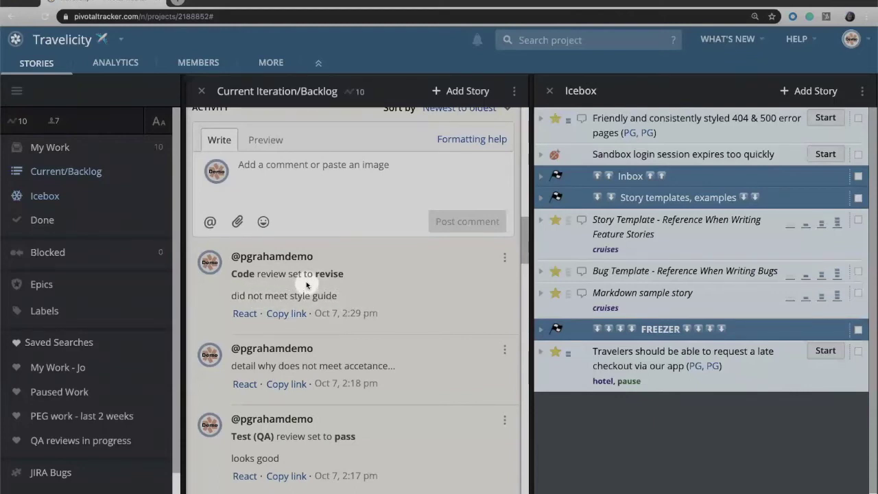
scroll(306, 285, "up", 1)
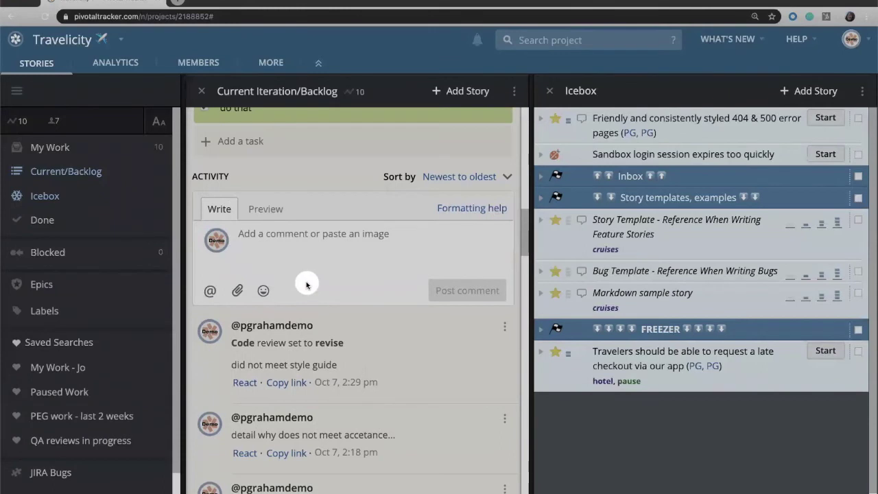
left_click(245, 382)
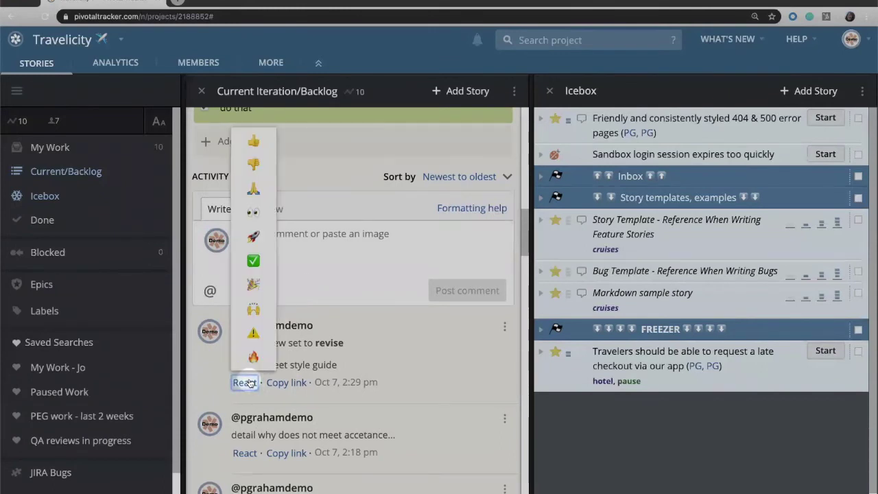
left_click(254, 141)
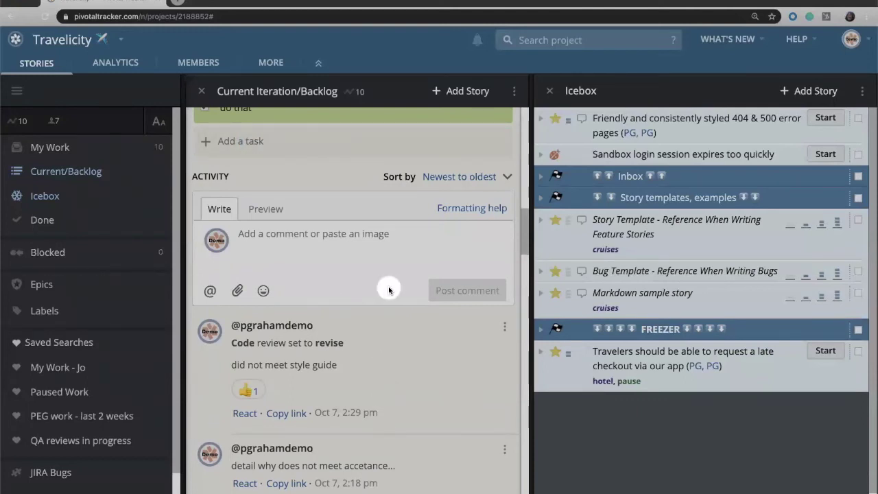
scroll(387, 288, "up", 10)
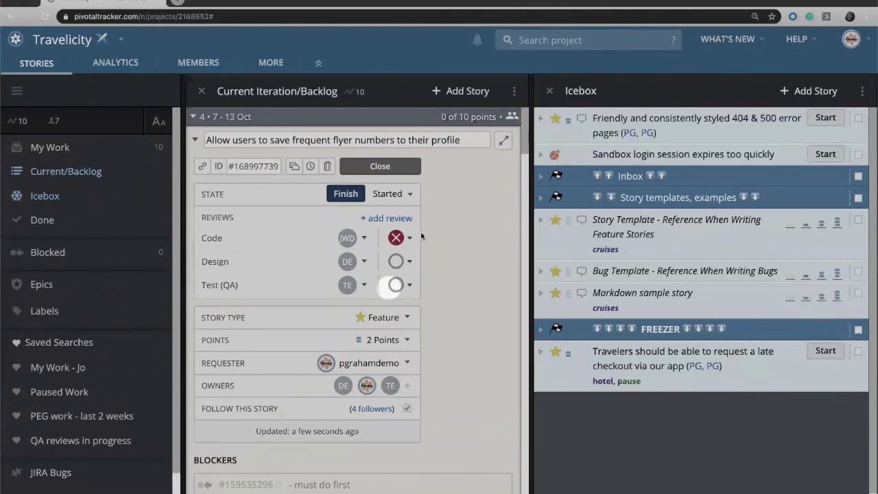
Return the Code review to In review, then pass it with the comment 'It's good to go now'.
left_click(396, 238)
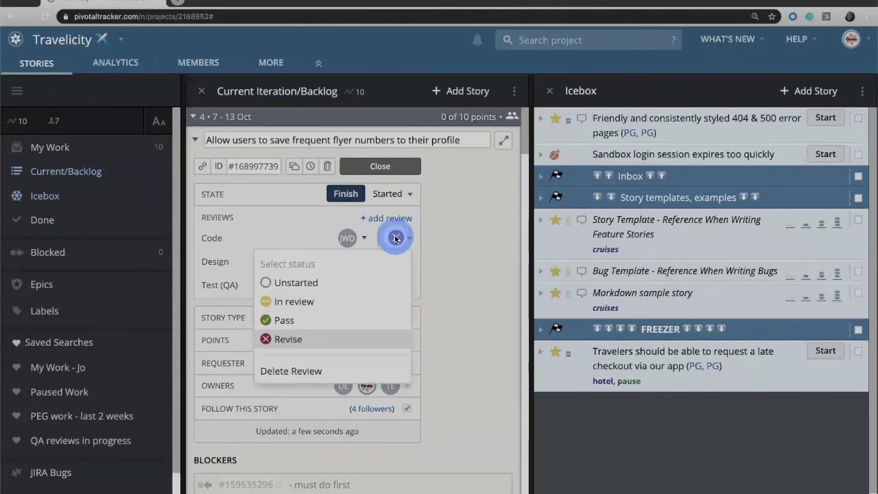
left_click(332, 301)
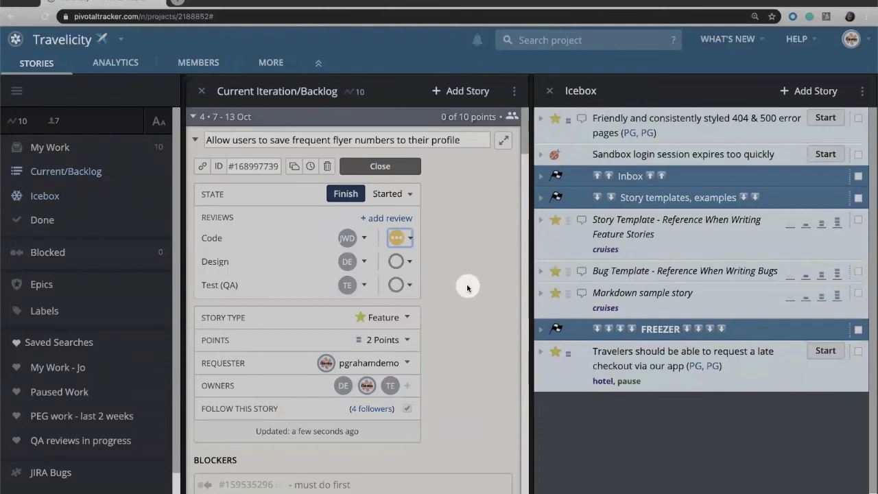
left_click(398, 237)
left_click(346, 321)
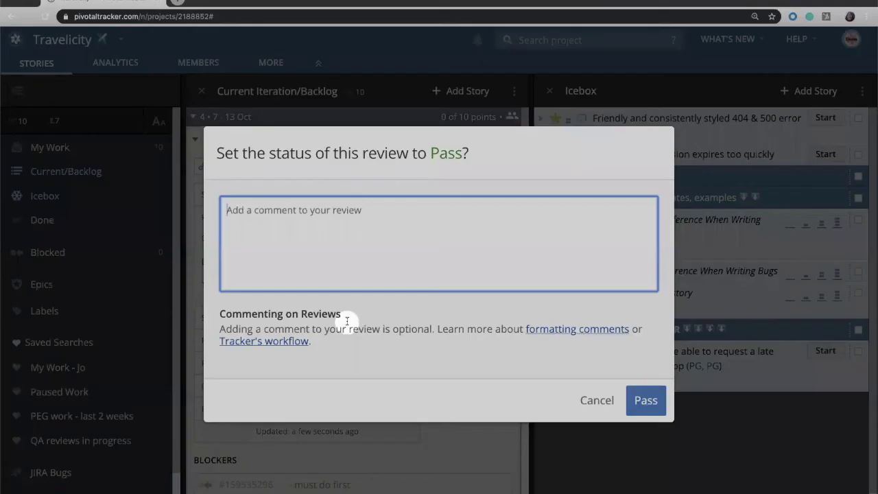
left_click(366, 222)
type("I")
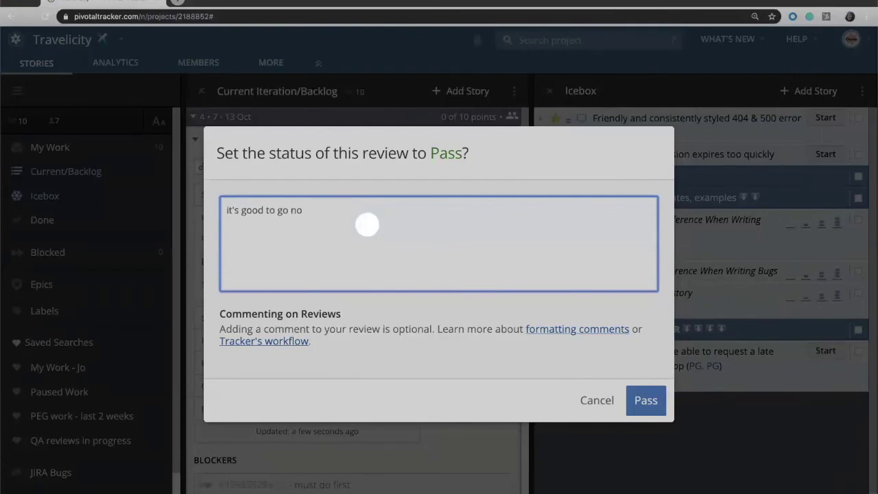
type("t's good to go now")
left_click(646, 400)
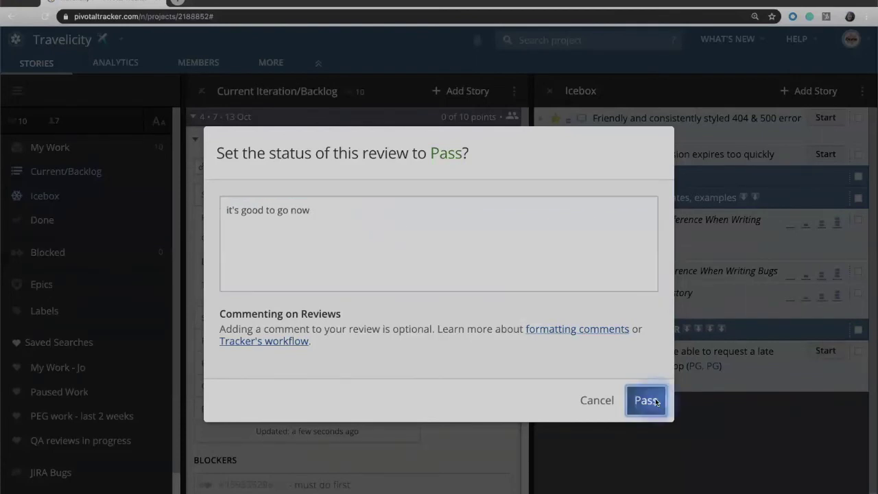
scroll(455, 406, "down", 10)
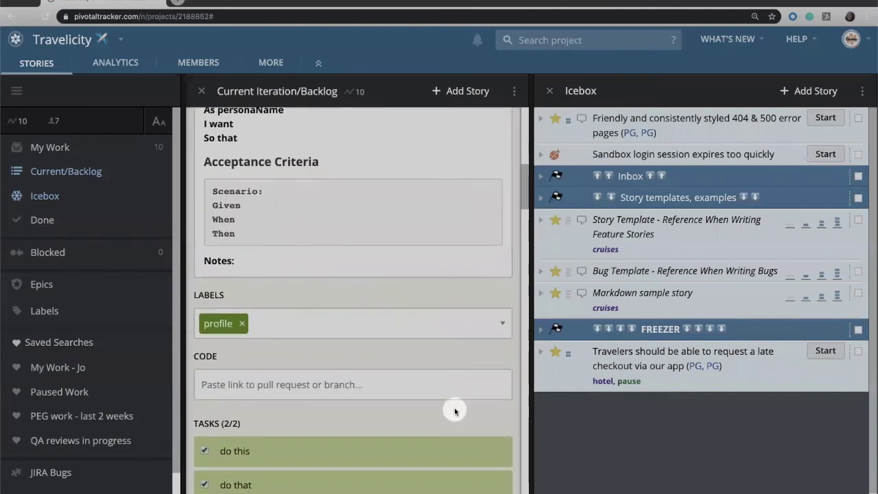
Set the Design review to Pass with the comment 'passed'.
scroll(455, 411, "down", 3)
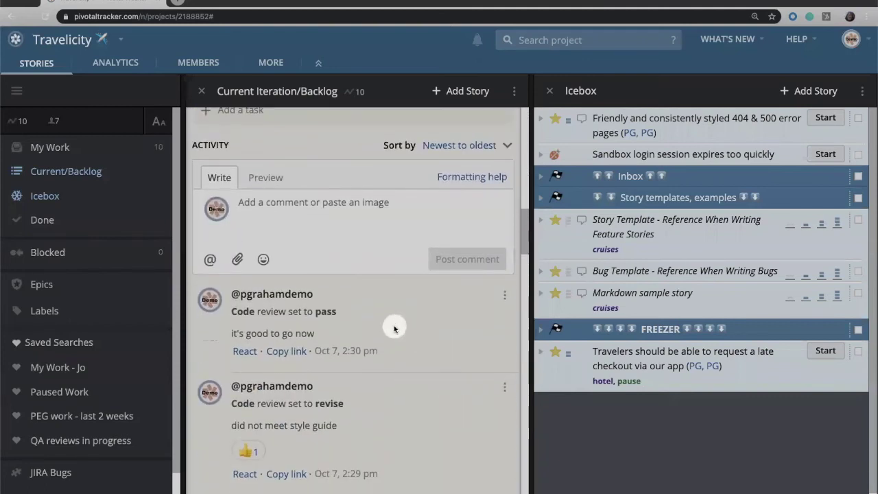
scroll(394, 328, "up", 13)
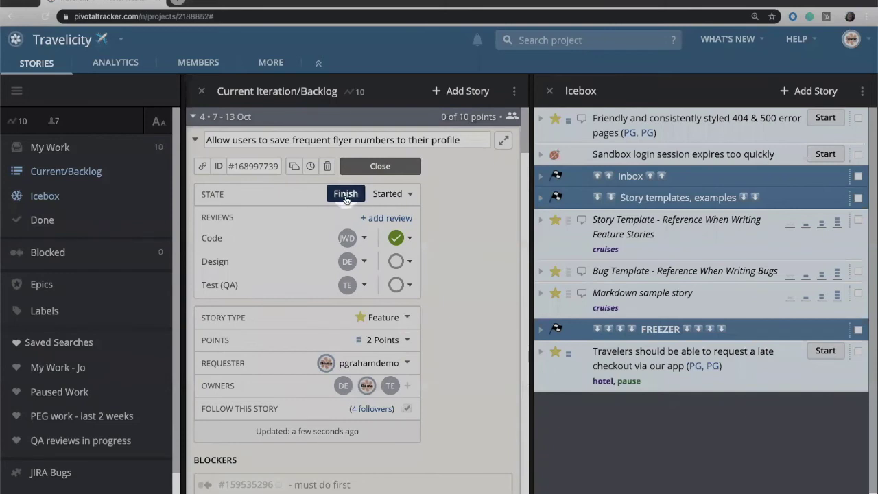
left_click(396, 262)
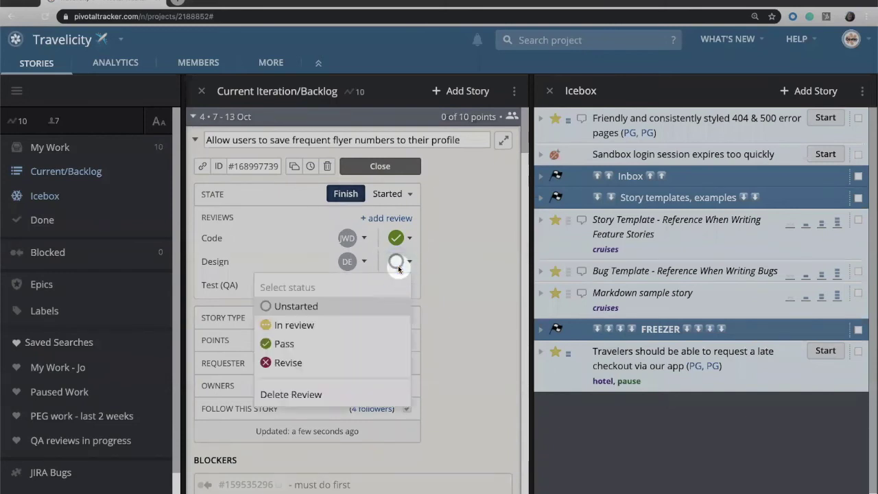
left_click(348, 343)
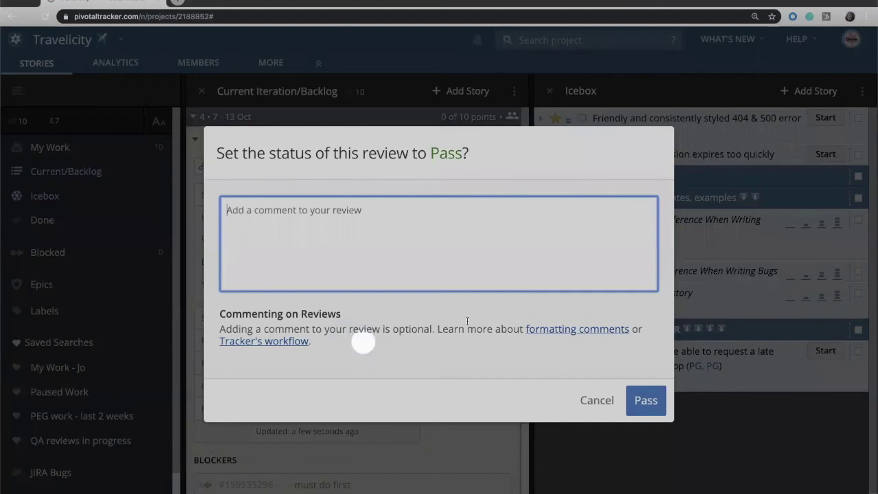
left_click(471, 237)
type("passed")
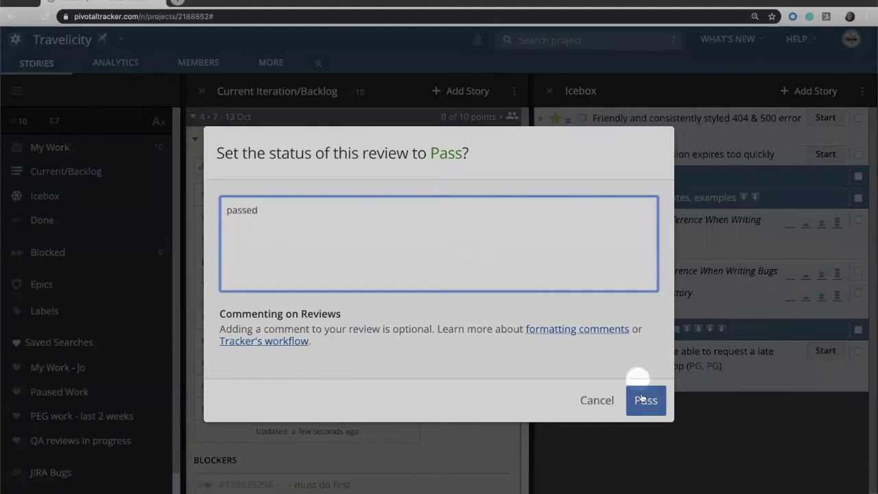
left_click(643, 398)
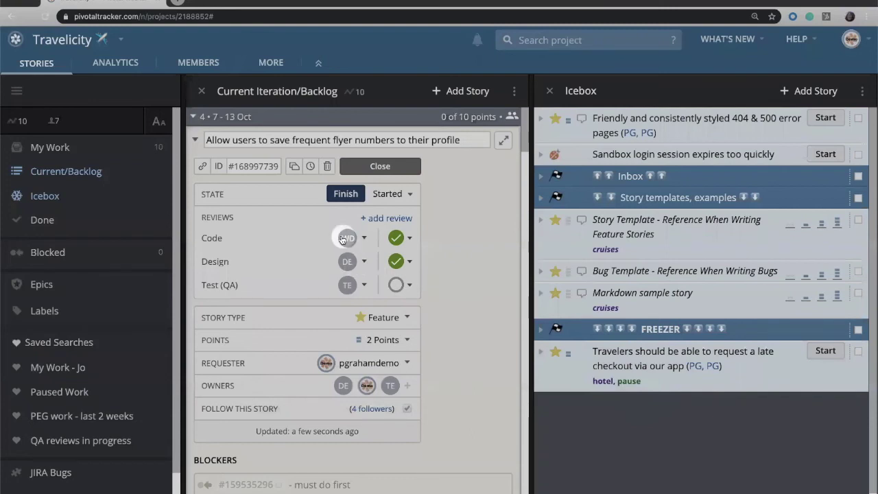
Finish and deliver the frequent flyer story, and put its Test (QA) review in review.
left_click(345, 195)
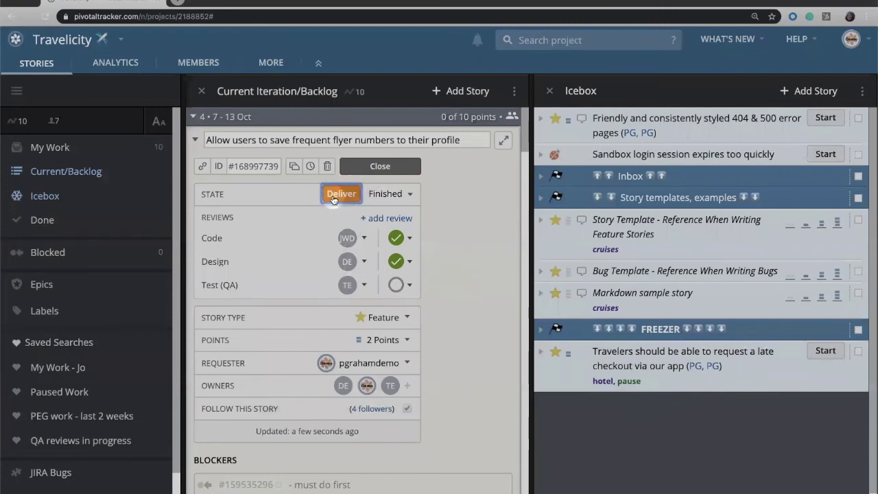
left_click(334, 197)
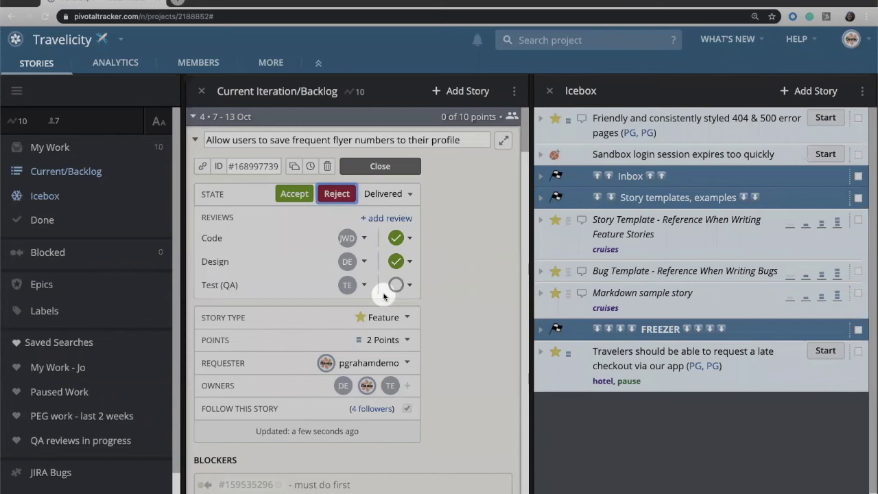
left_click(396, 284)
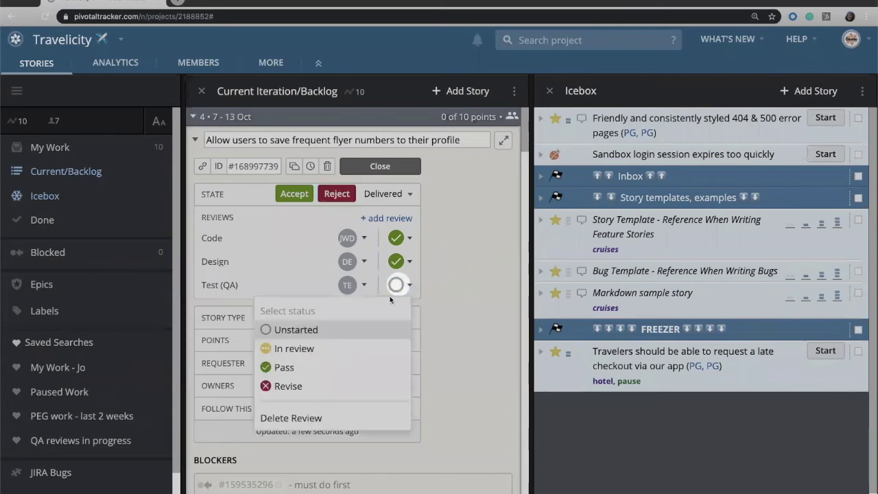
left_click(345, 345)
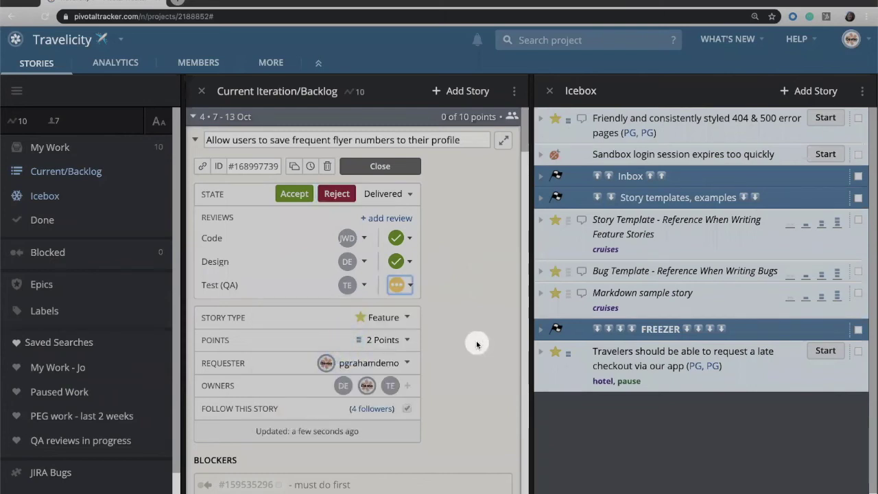
Pass the Test (QA) review with the comment "good!".
left_click(403, 288)
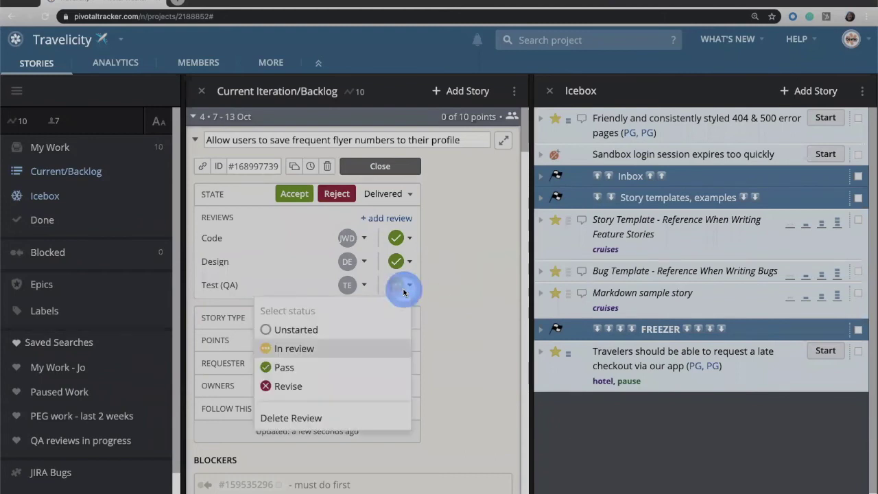
left_click(352, 374)
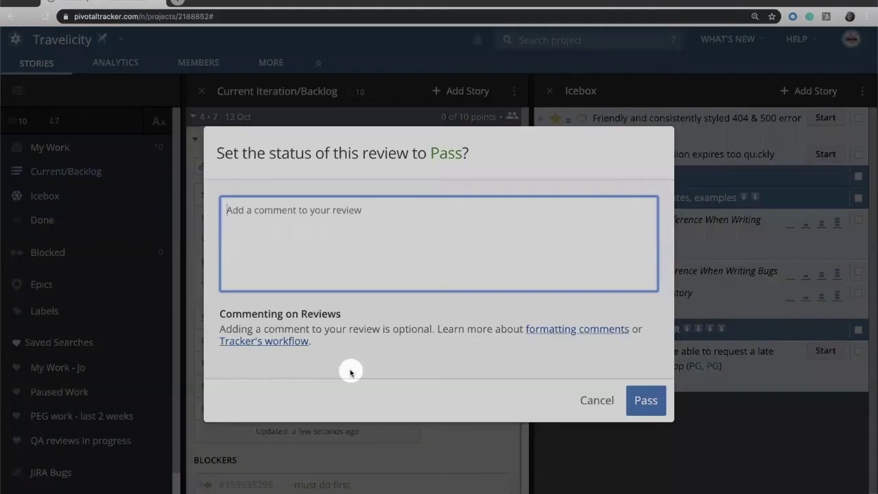
left_click(360, 235)
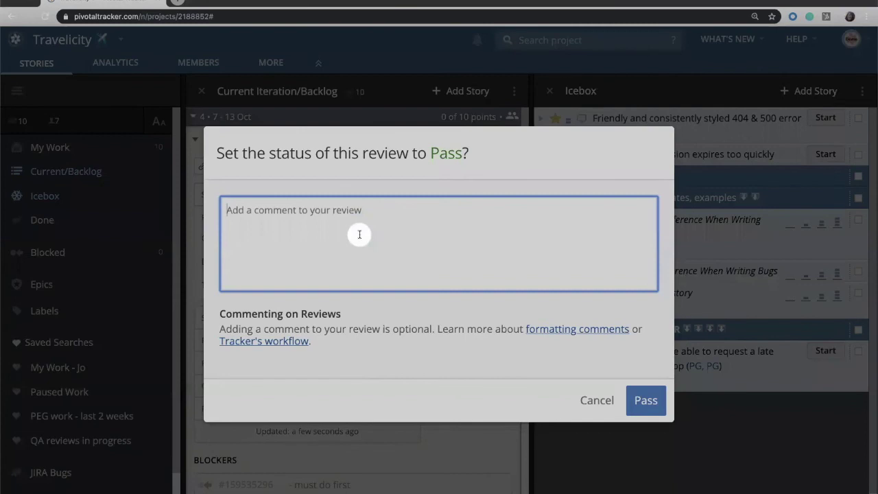
type("good!")
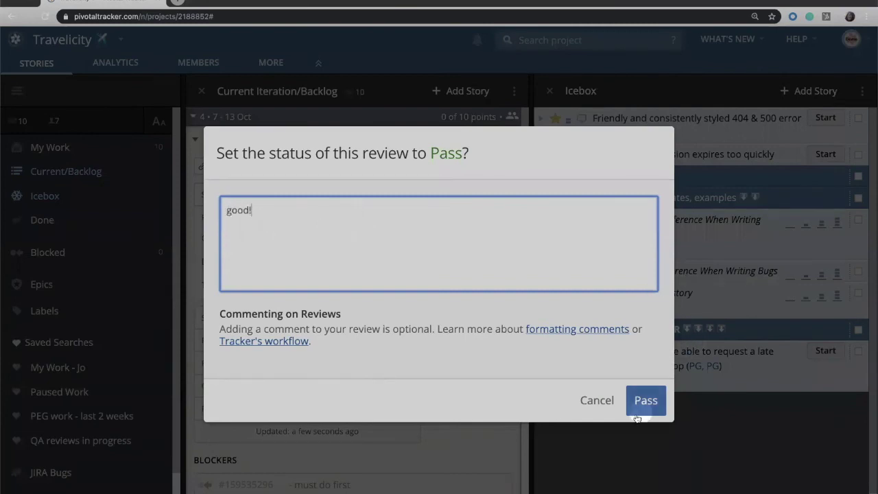
left_click(645, 401)
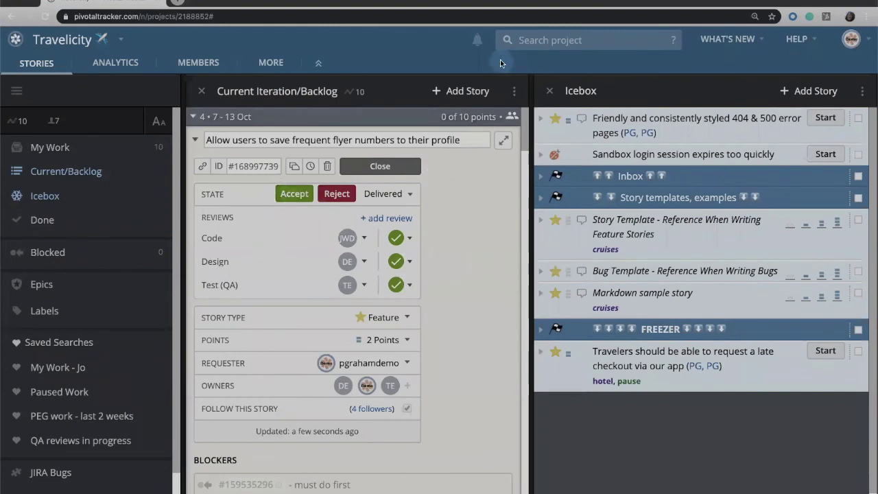
left_click(478, 42)
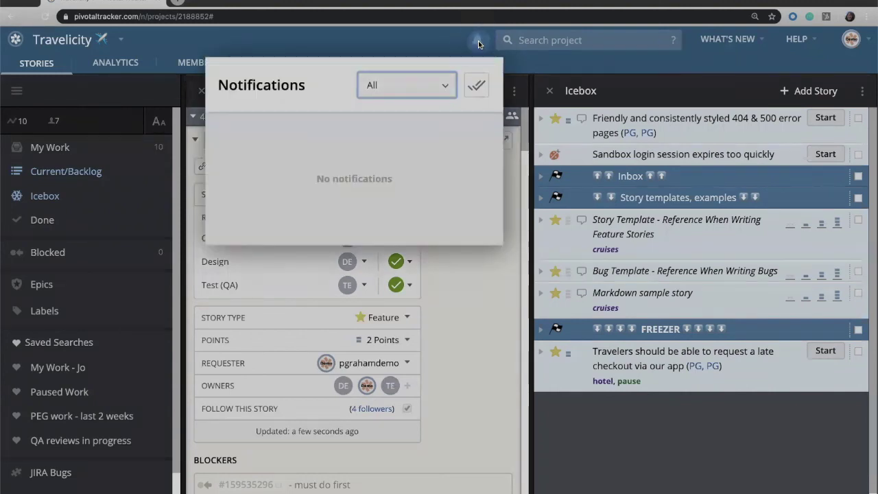
left_click(446, 85)
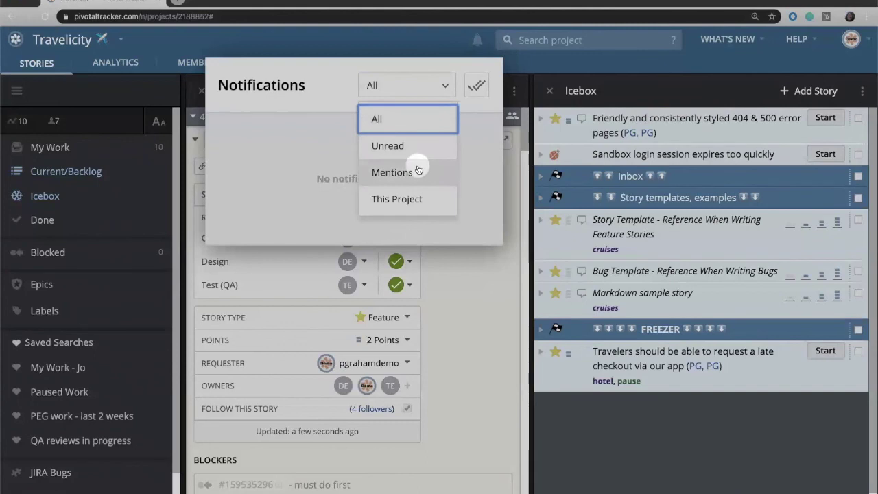
left_click(472, 42)
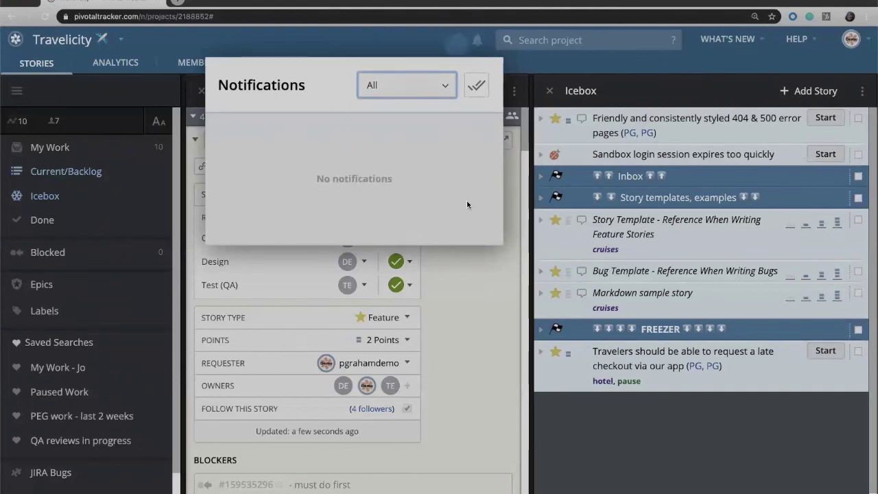
left_click(457, 311)
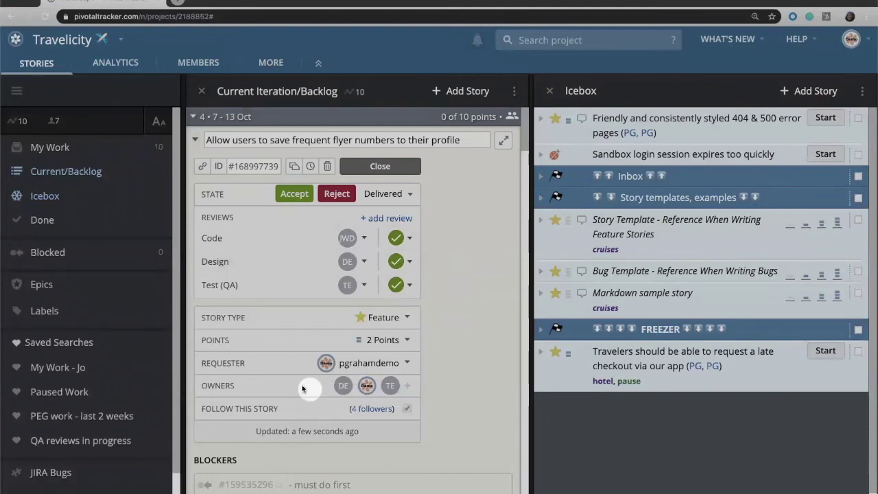
scroll(465, 380, "down", 2)
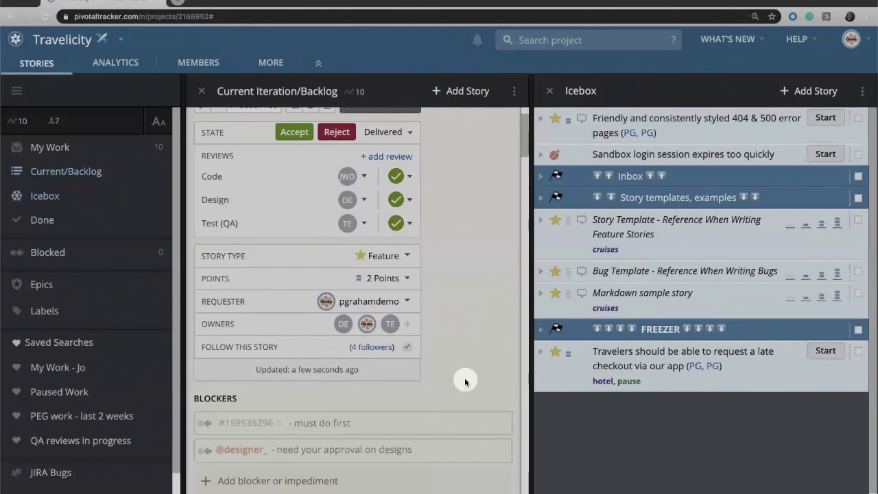
left_click(851, 39)
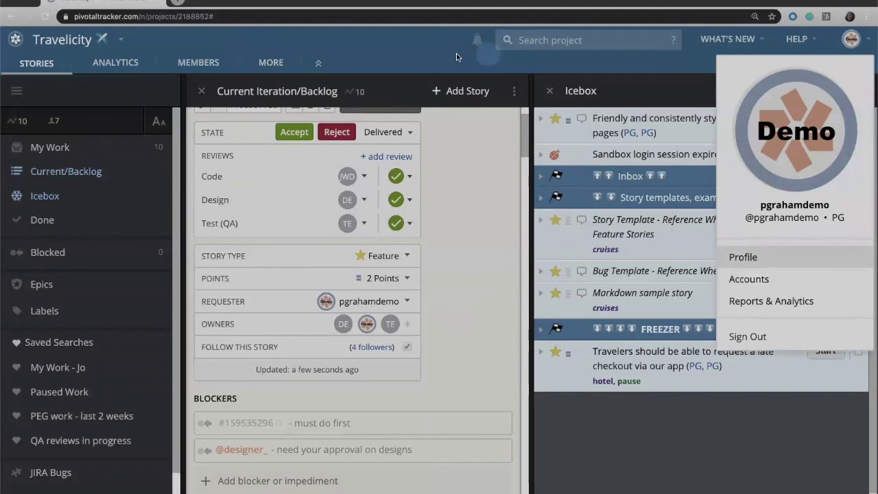
left_click(426, 62)
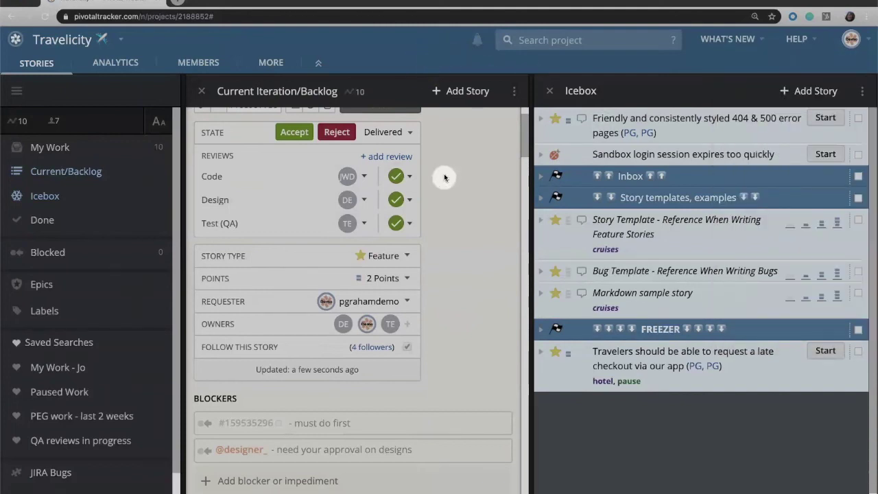
scroll(444, 176, "up", 2)
Collapse the frequent flyer story and accept it, raising the iteration to 2 of 10 points.
left_click(328, 232)
left_click(289, 231)
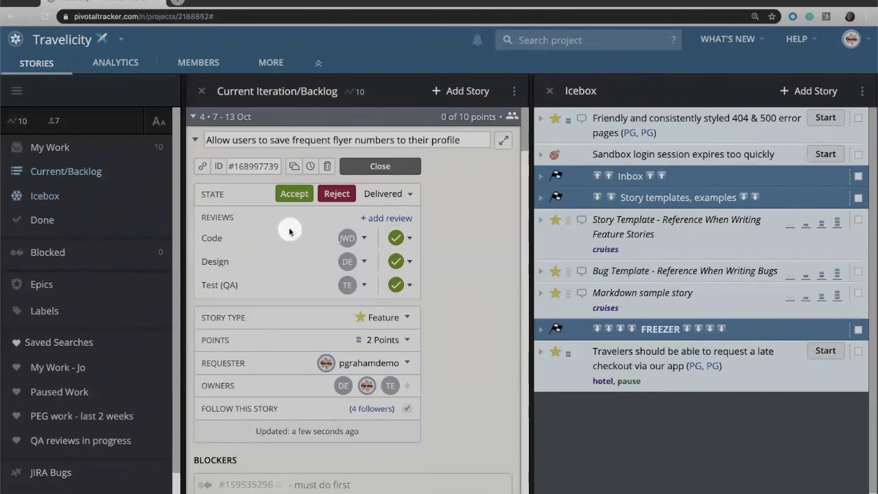
left_click(294, 196)
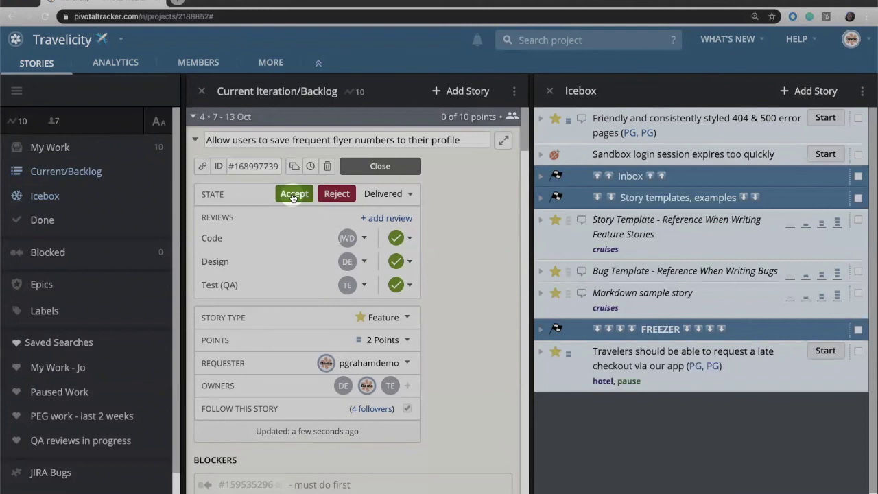
left_click(380, 166)
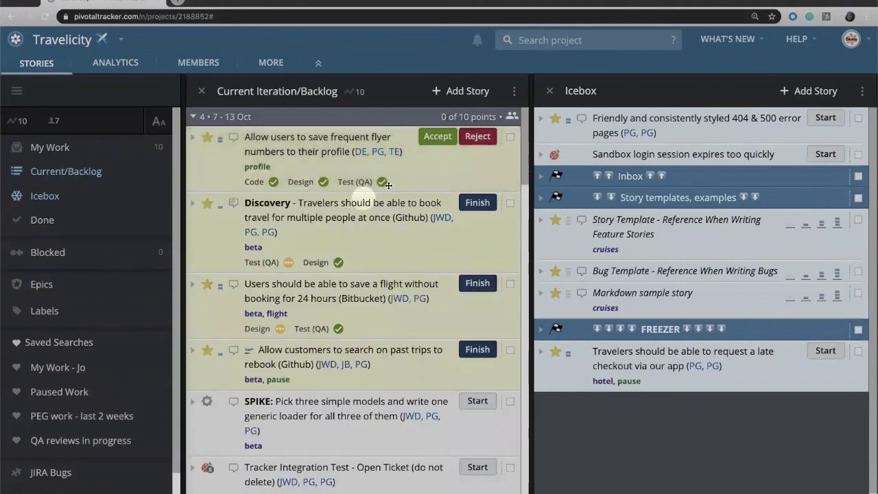
left_click(420, 165)
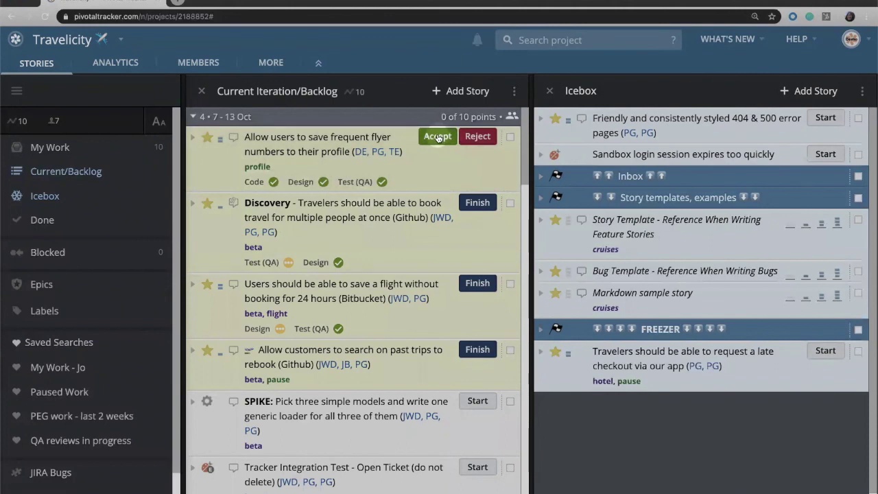
left_click(437, 136)
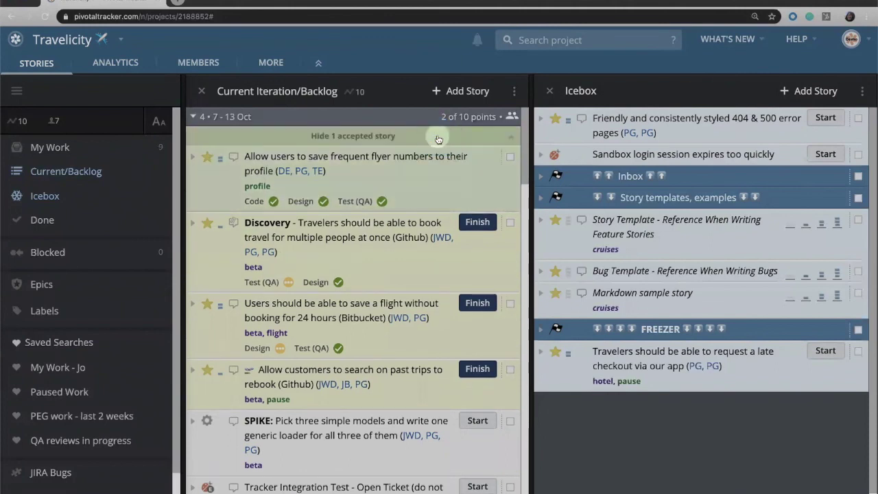
left_click(420, 185)
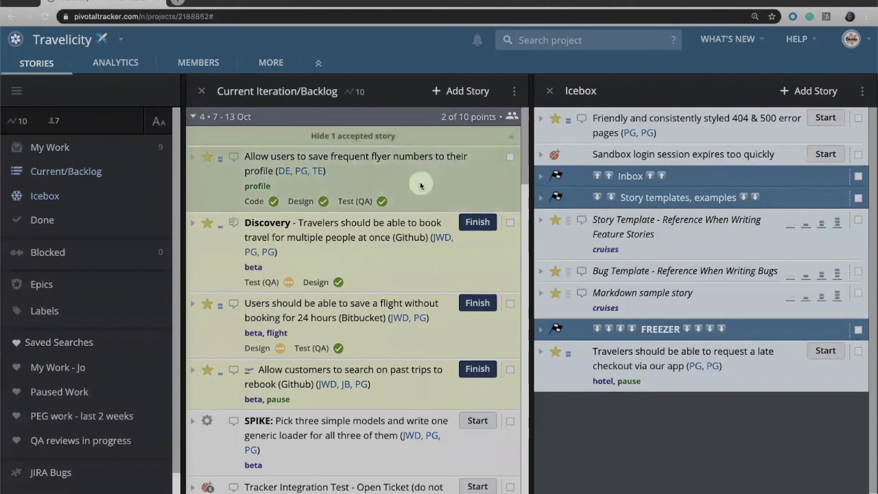